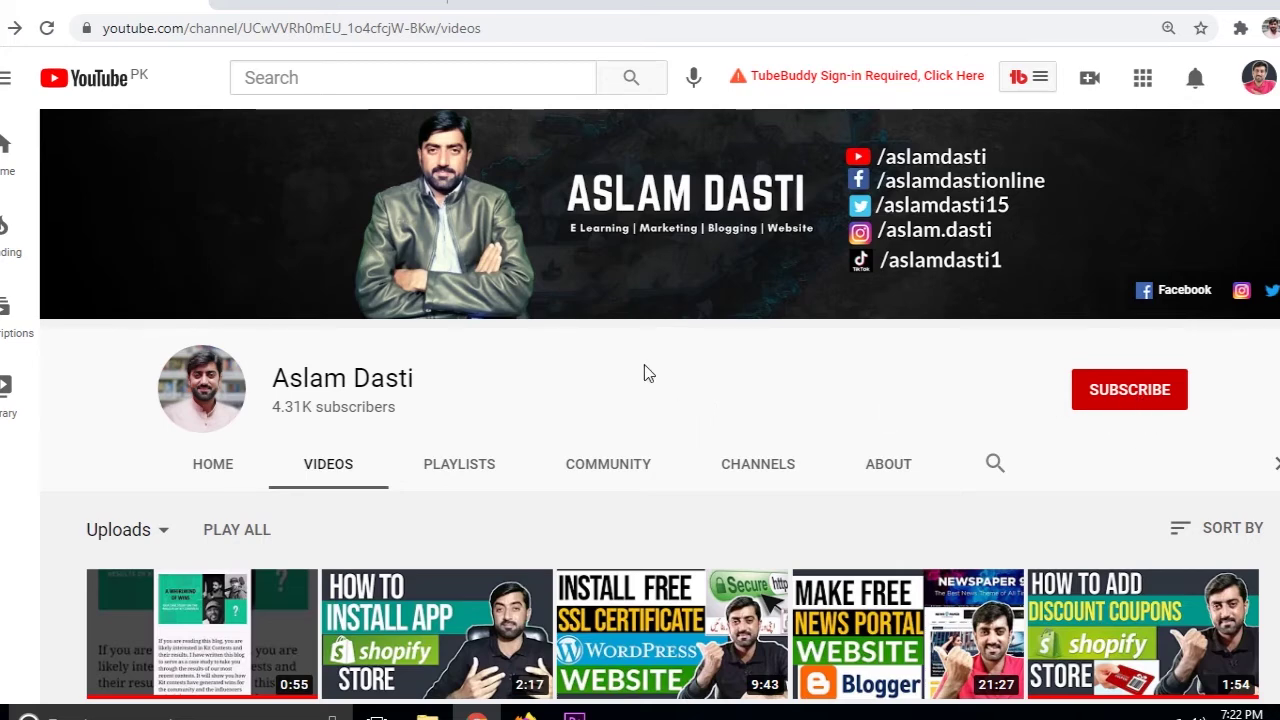
Subscribe to the open YouTube channel and set its notifications to All
{"action": "left_click", "coordinate": [1112, 406]}
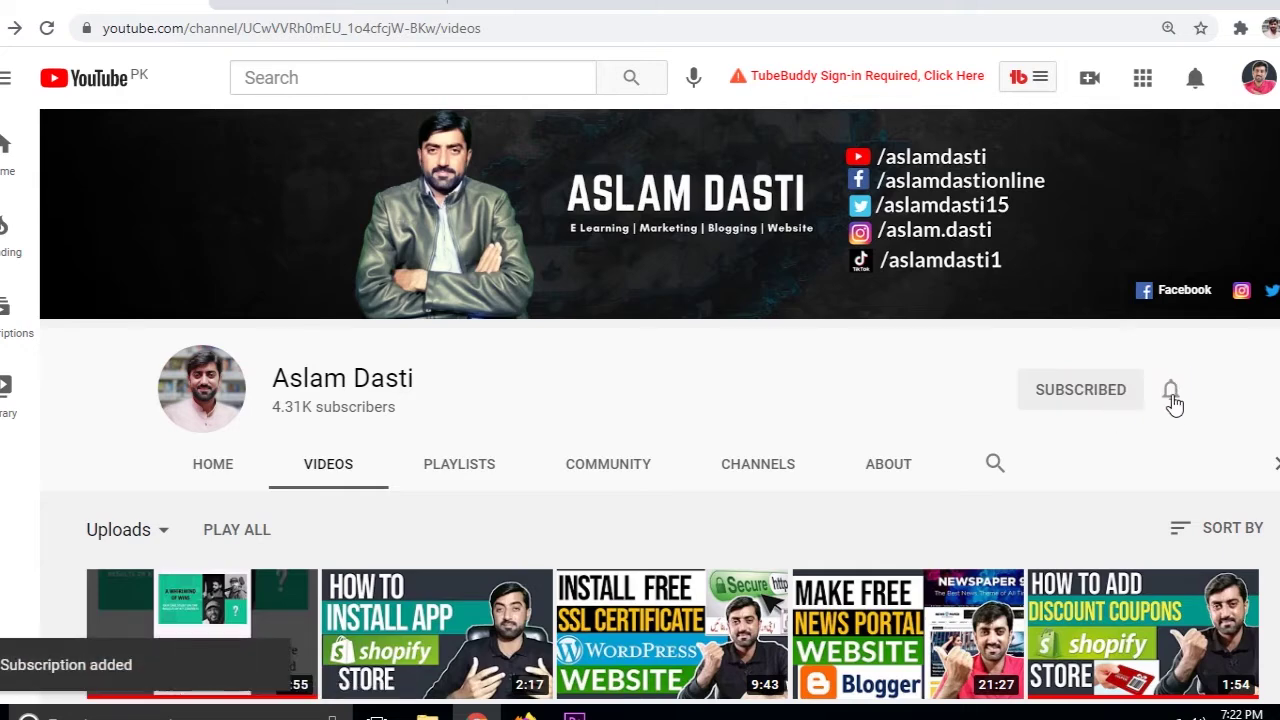
{"action": "left_click", "coordinate": [1172, 396]}
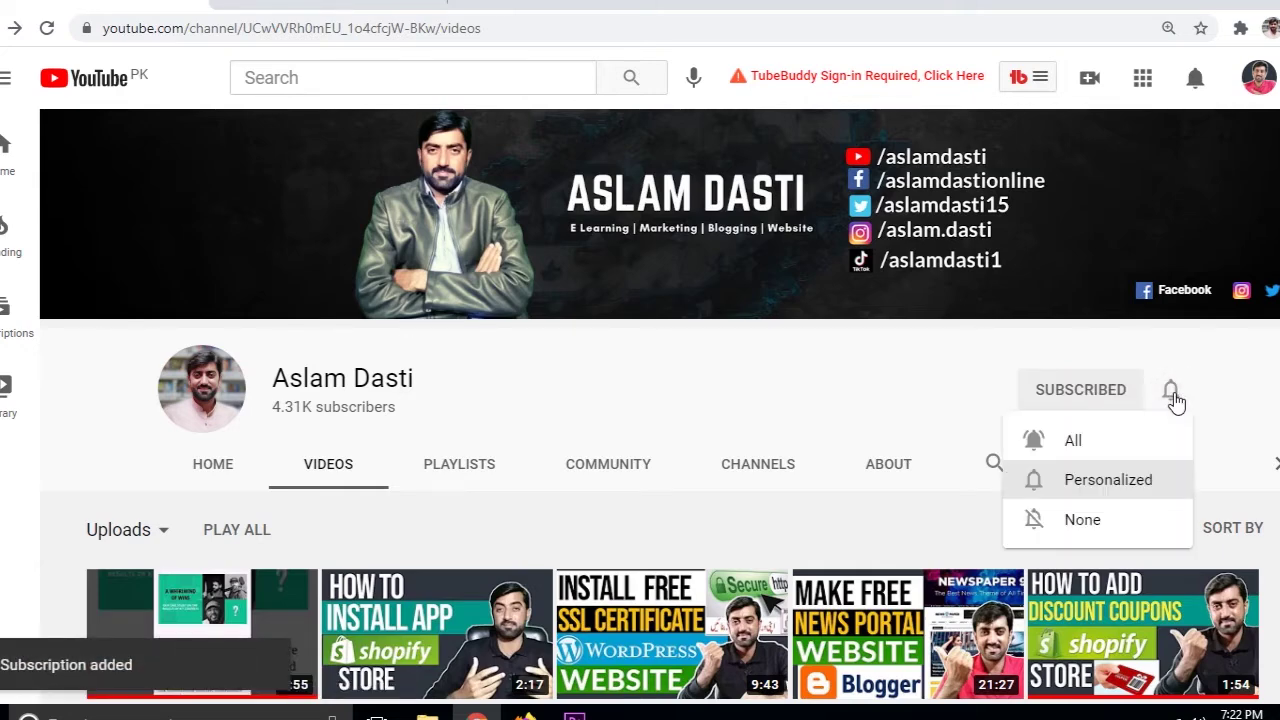
{"action": "left_click", "coordinate": [1093, 456]}
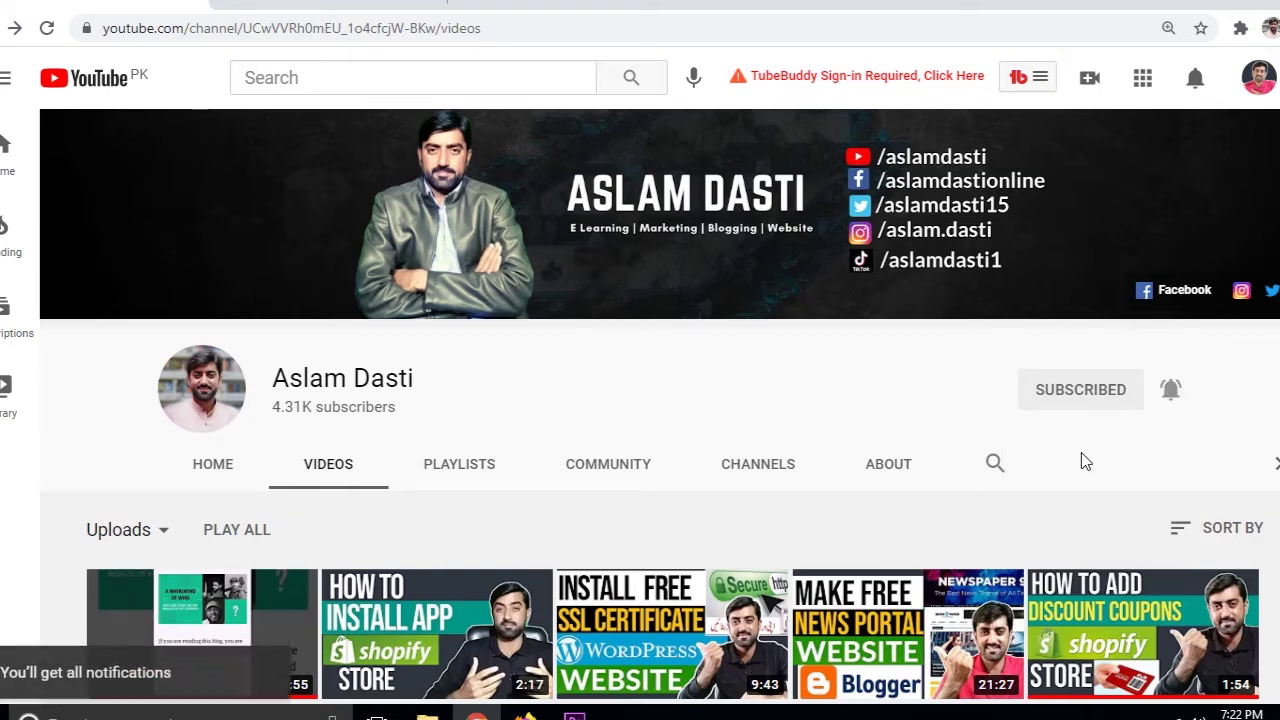
Search Google for "ubersuggest chrome extension" in another tab and open the extension's Chrome Web Store page
{"action": "left_click", "coordinate": [288, 5]}
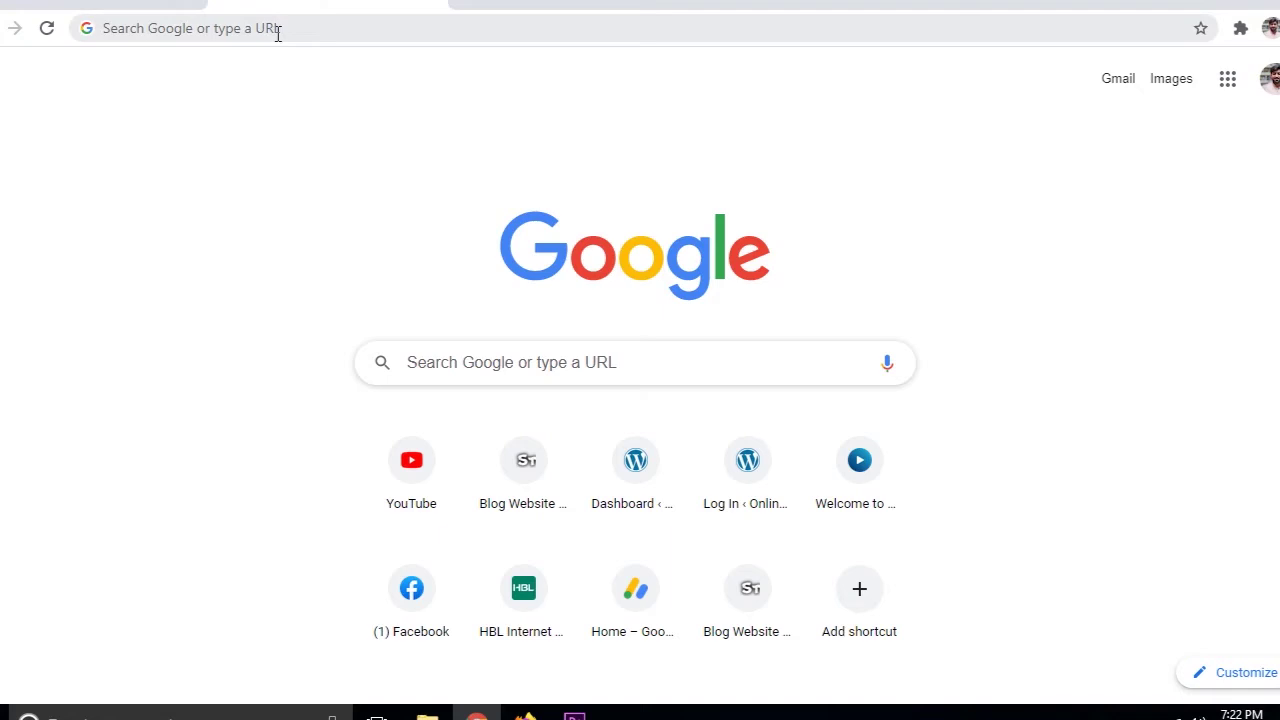
{"action": "left_click", "coordinate": [278, 30]}
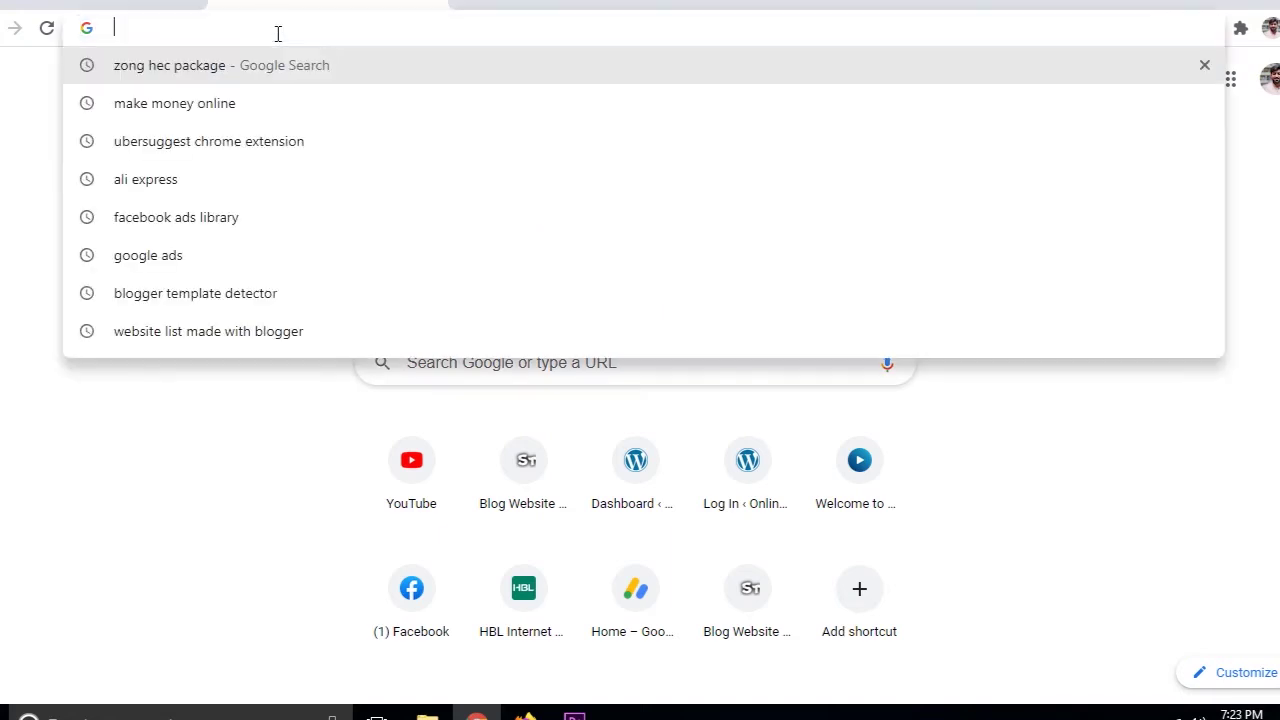
{"action": "type", "text": "u"}
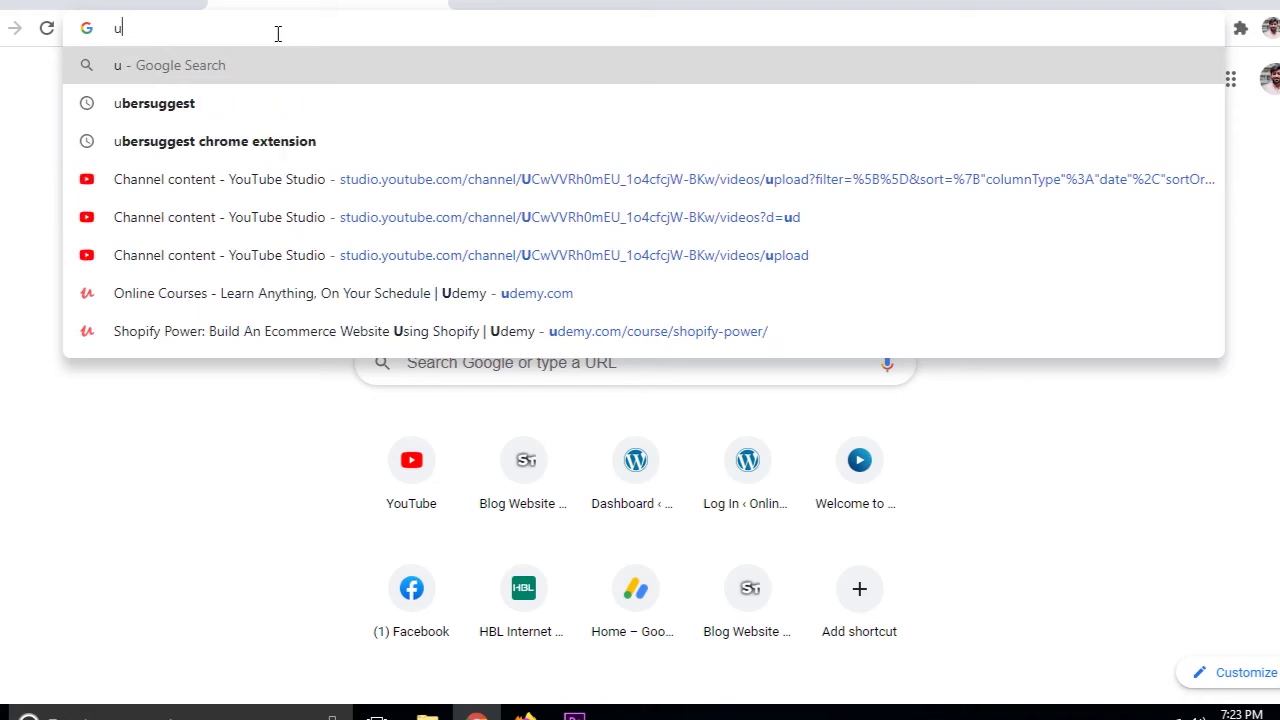
{"action": "key", "text": "Down"}
{"action": "key", "text": "Down"}
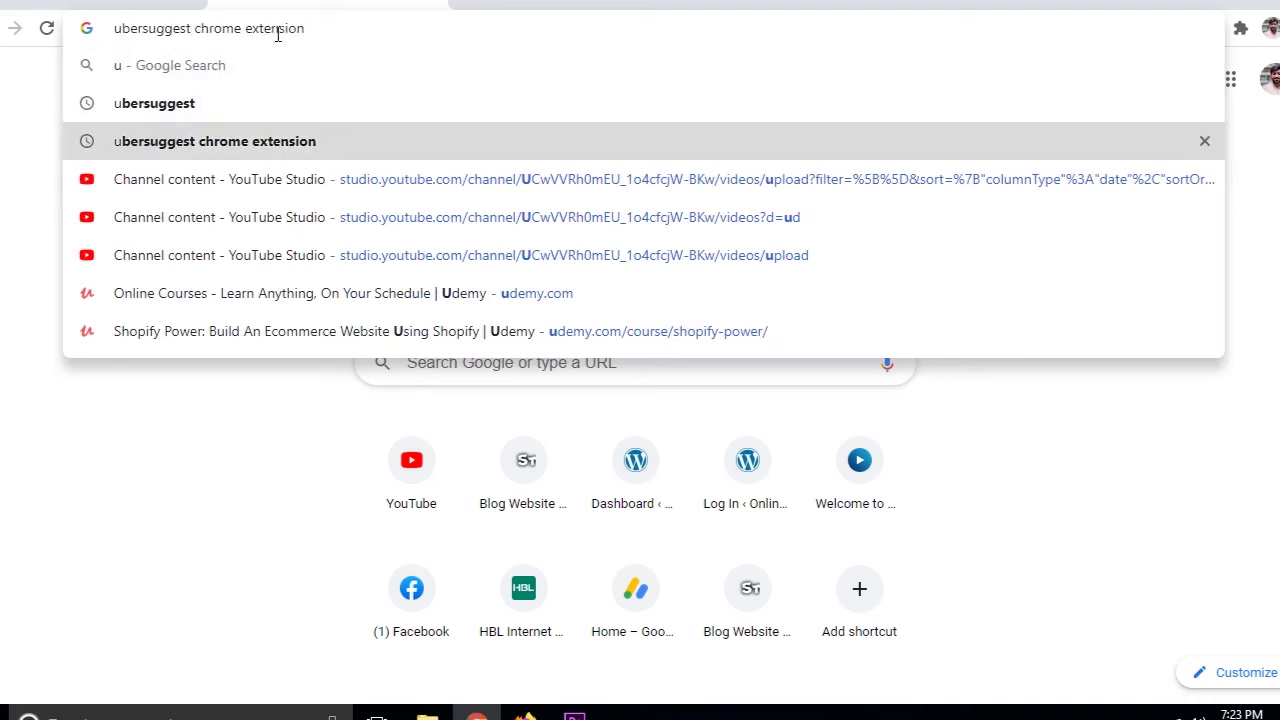
{"action": "key", "text": "Return"}
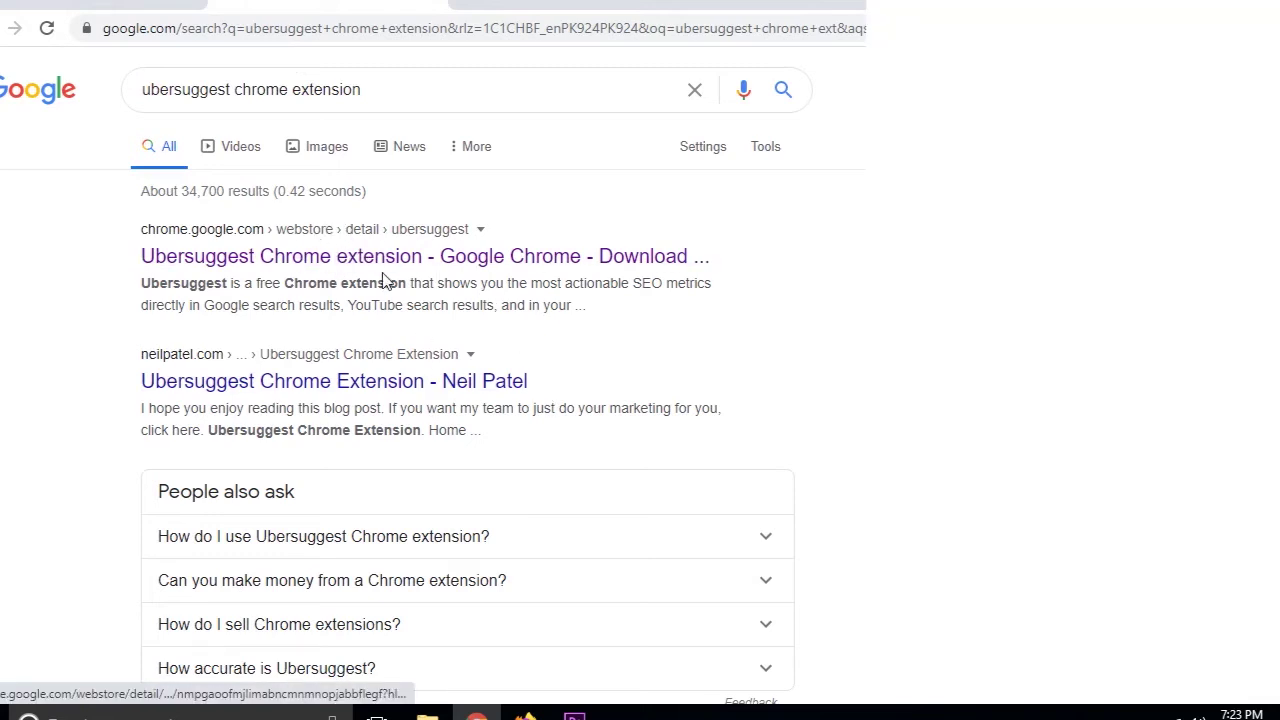
{"action": "left_click", "coordinate": [306, 264]}
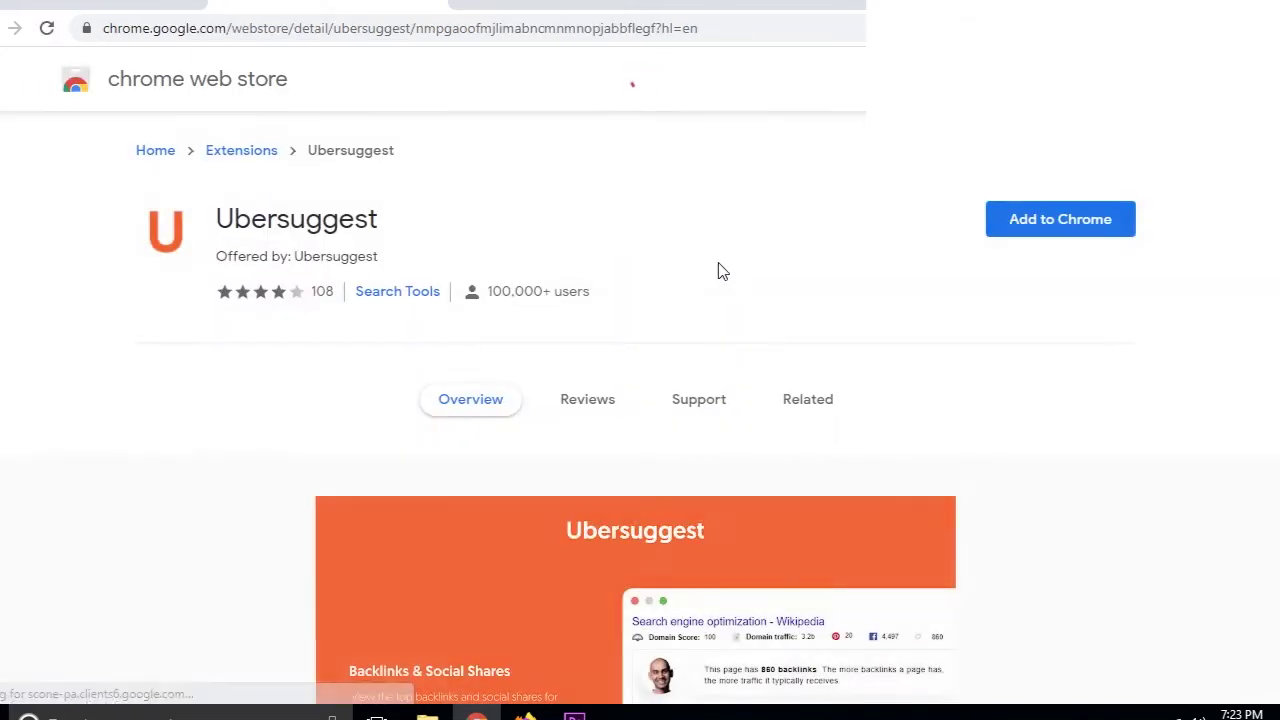
Add the Ubersuggest extension to Chrome and pin it for quick access
{"action": "left_click", "coordinate": [1062, 236]}
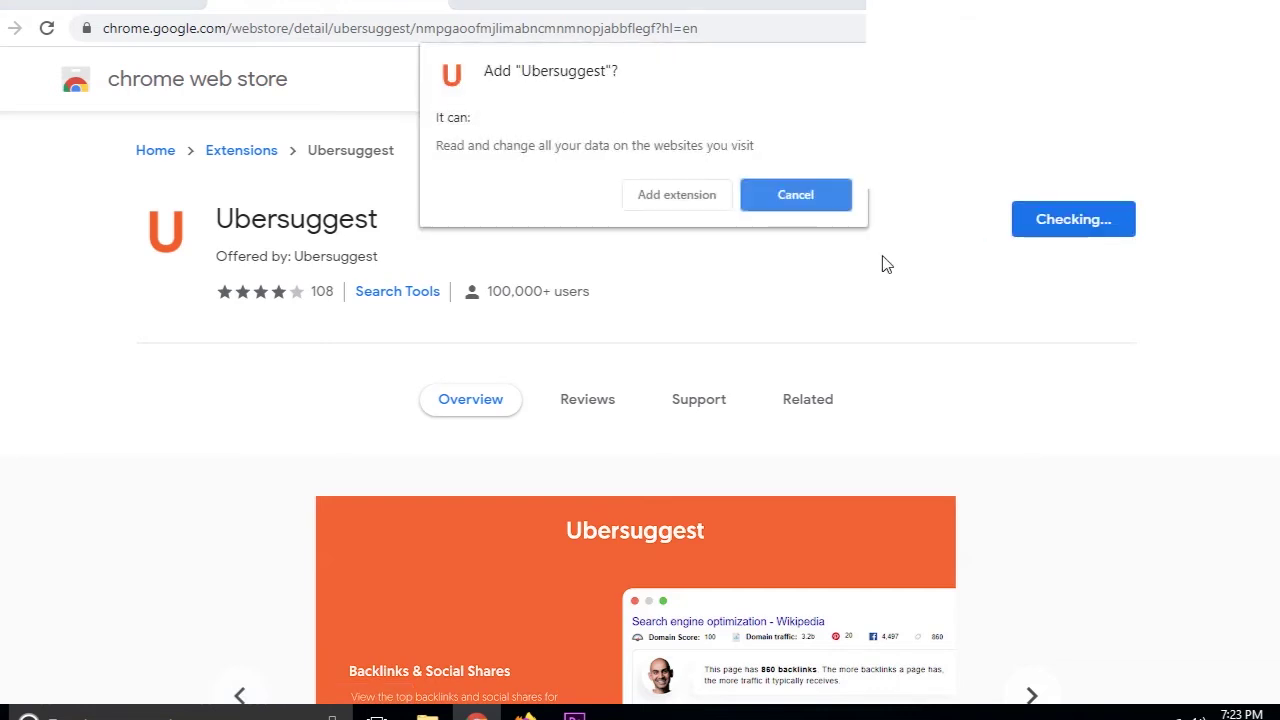
{"action": "left_click", "coordinate": [687, 198]}
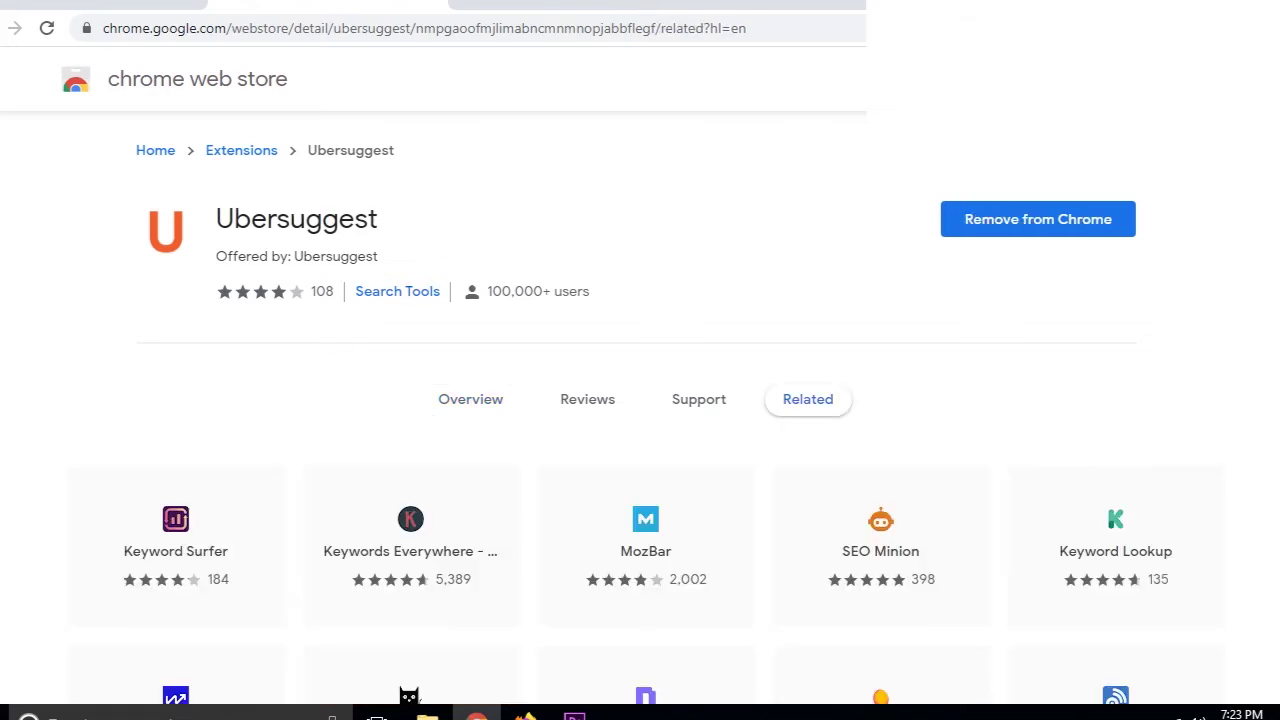
{"action": "left_click", "coordinate": [1239, 28]}
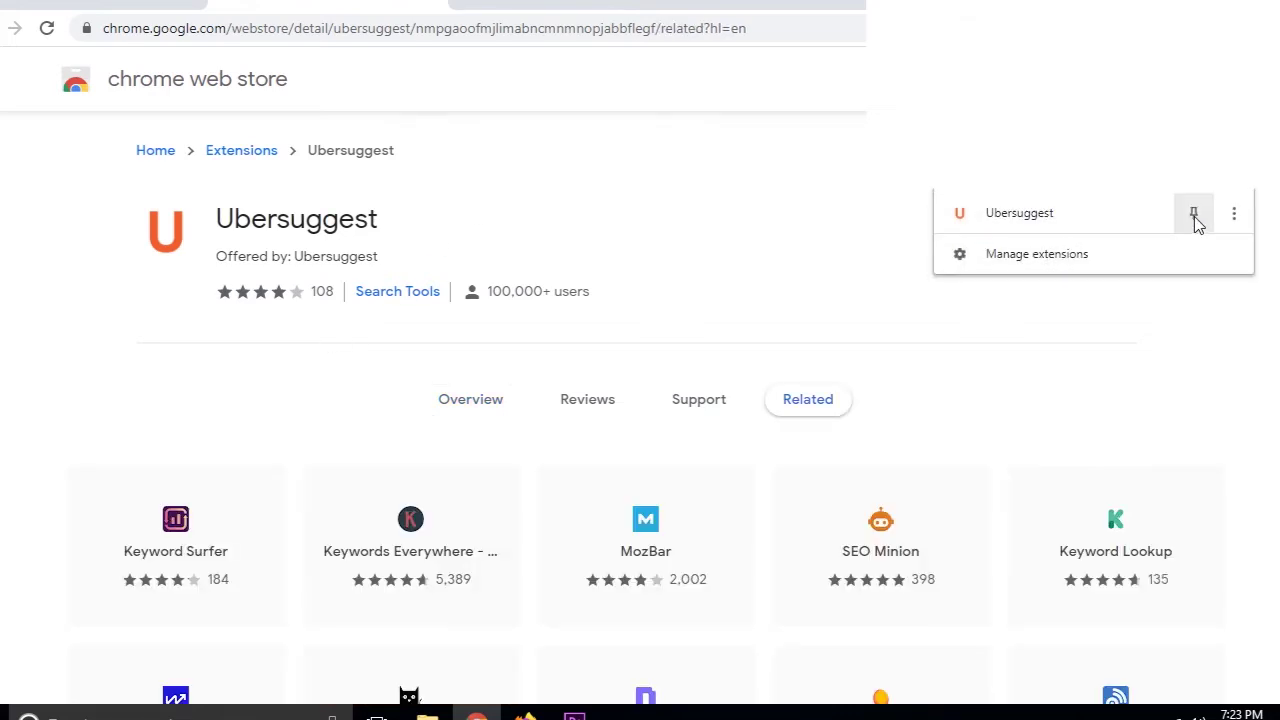
{"action": "left_click", "coordinate": [1194, 215]}
{"action": "left_click", "coordinate": [1239, 28]}
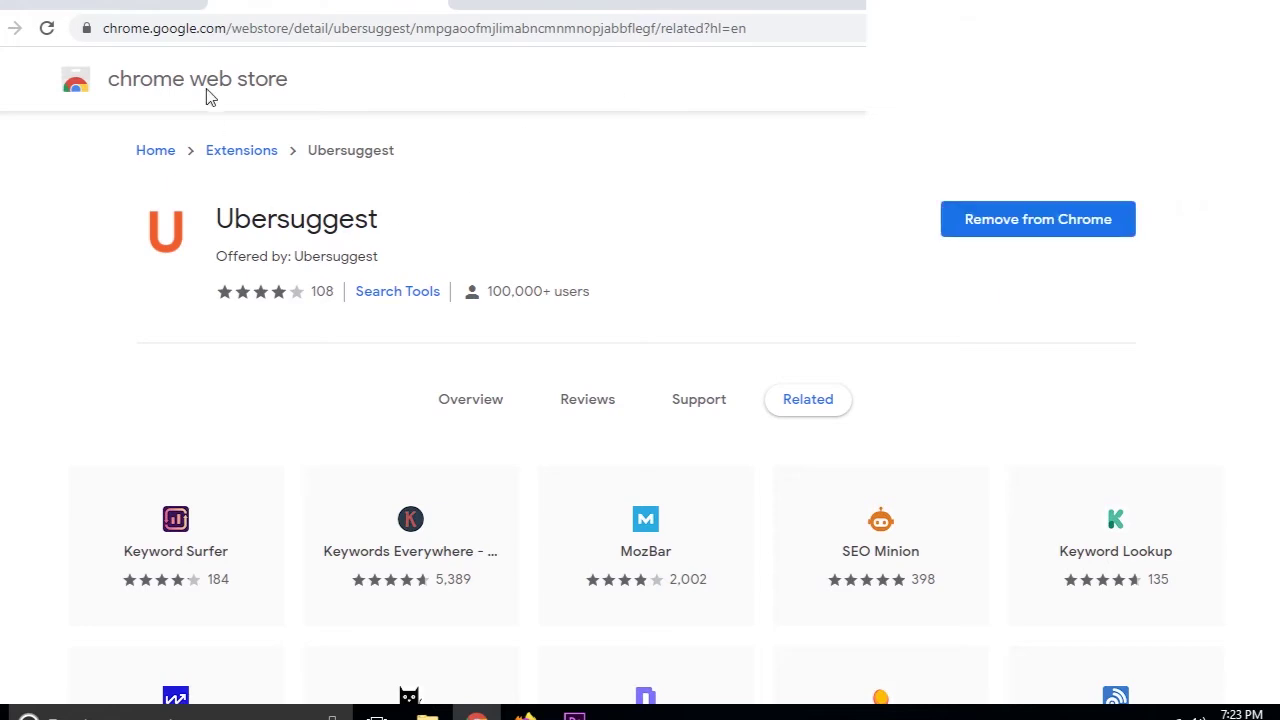
Search Google for "urdu stories" in a new tab
{"action": "left_click", "coordinate": [466, 5]}
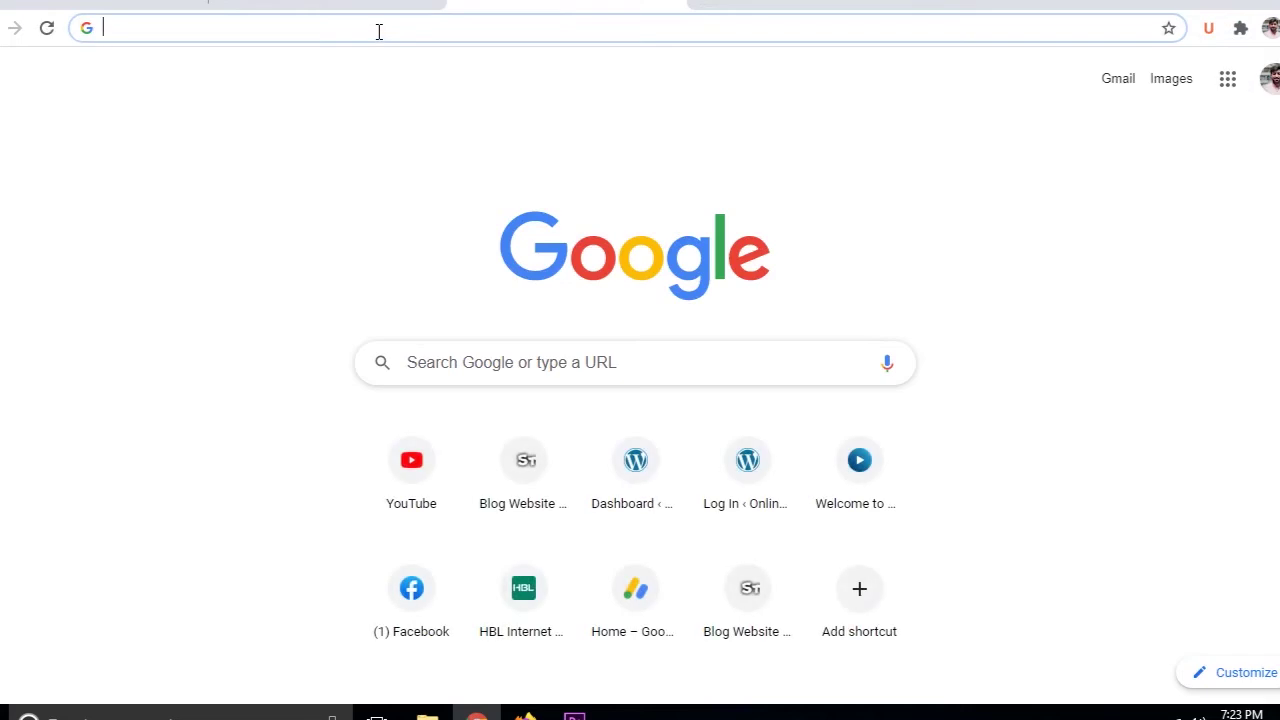
{"action": "type", "text": "urdu s"}
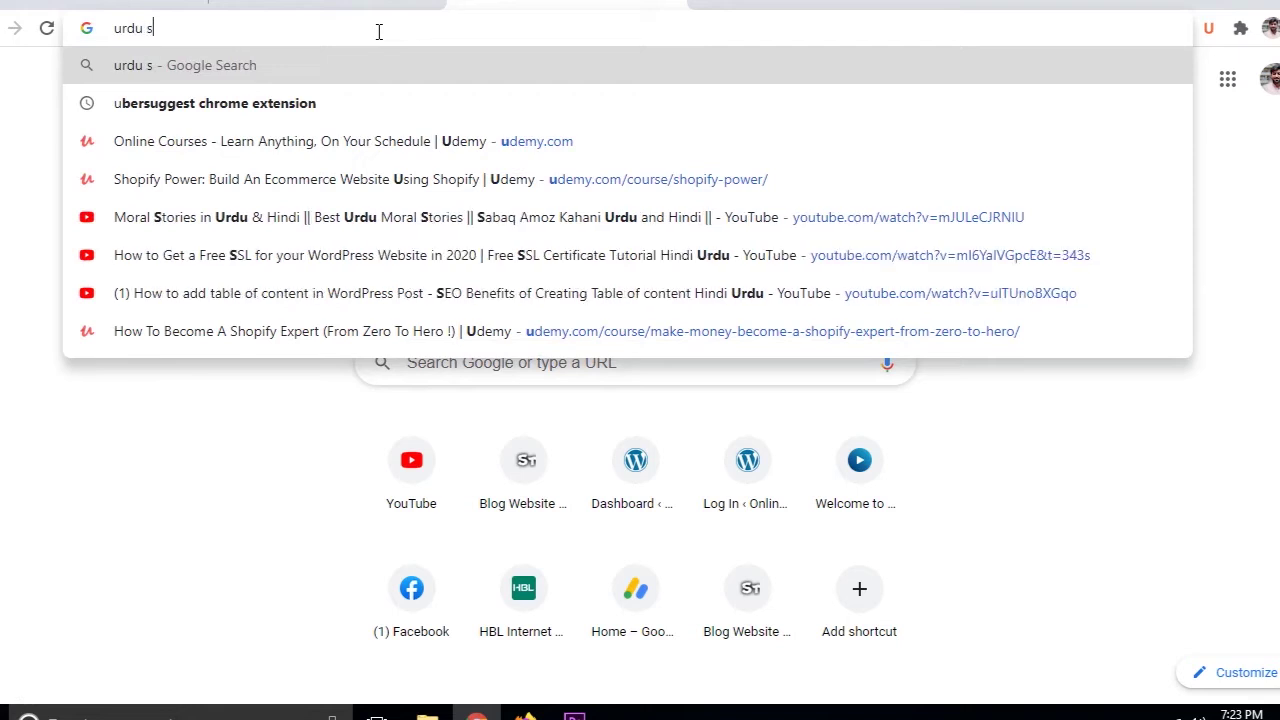
{"action": "type", "text": "toro"}
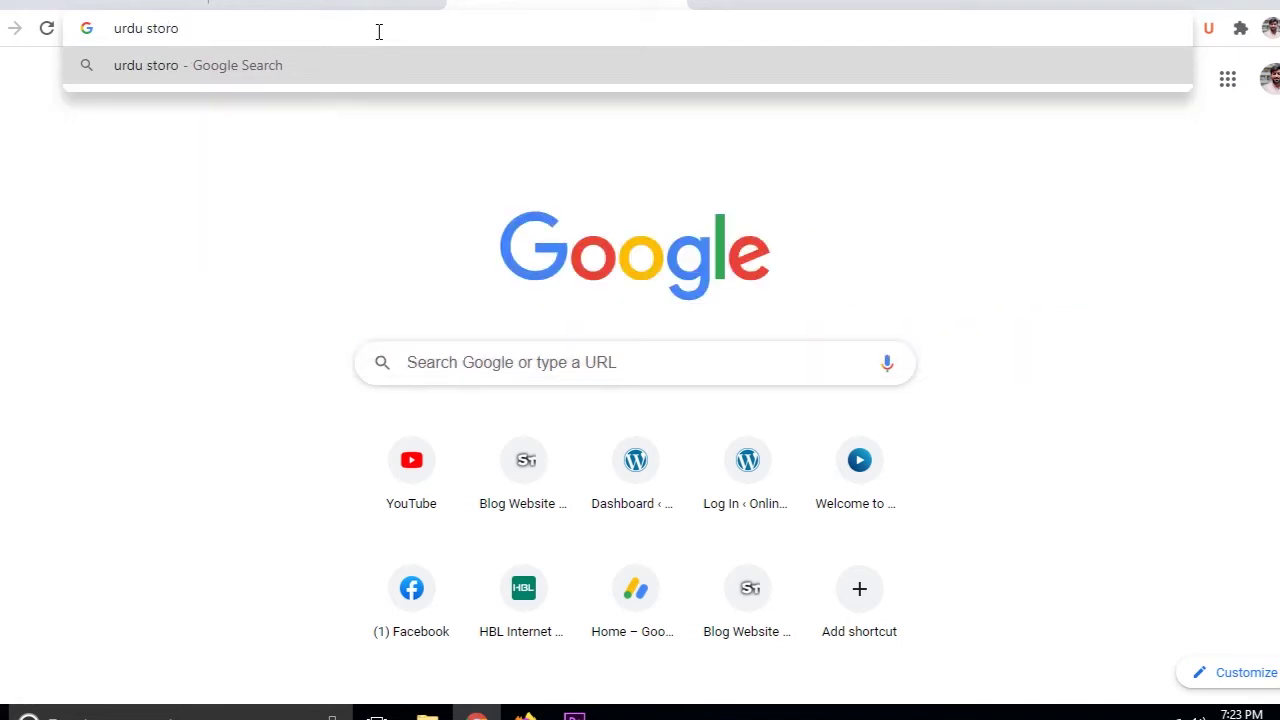
{"action": "key", "text": "BackSpace"}
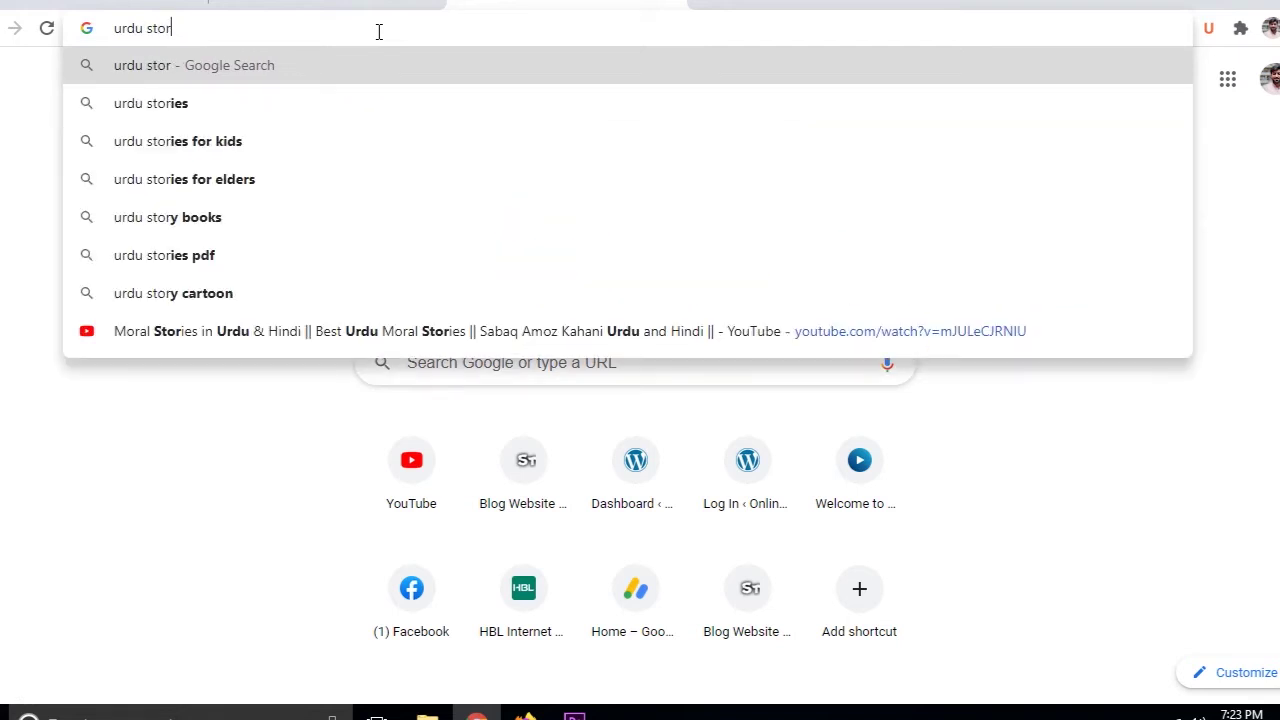
{"action": "key", "text": "Down"}
{"action": "key", "text": "Return"}
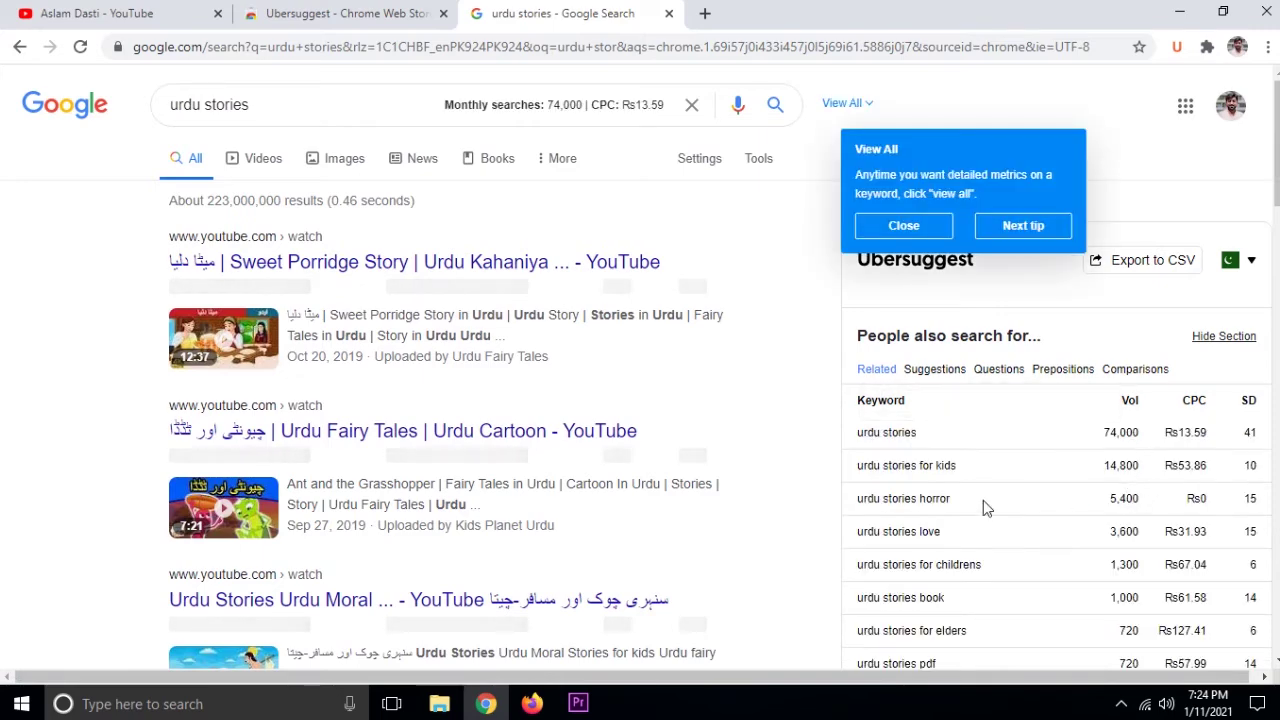
Dismiss the View All tip covering the Ubersuggest keyword list
{"action": "scroll", "coordinate": [823, 457], "scroll_direction": "down", "scroll_amount": 3}
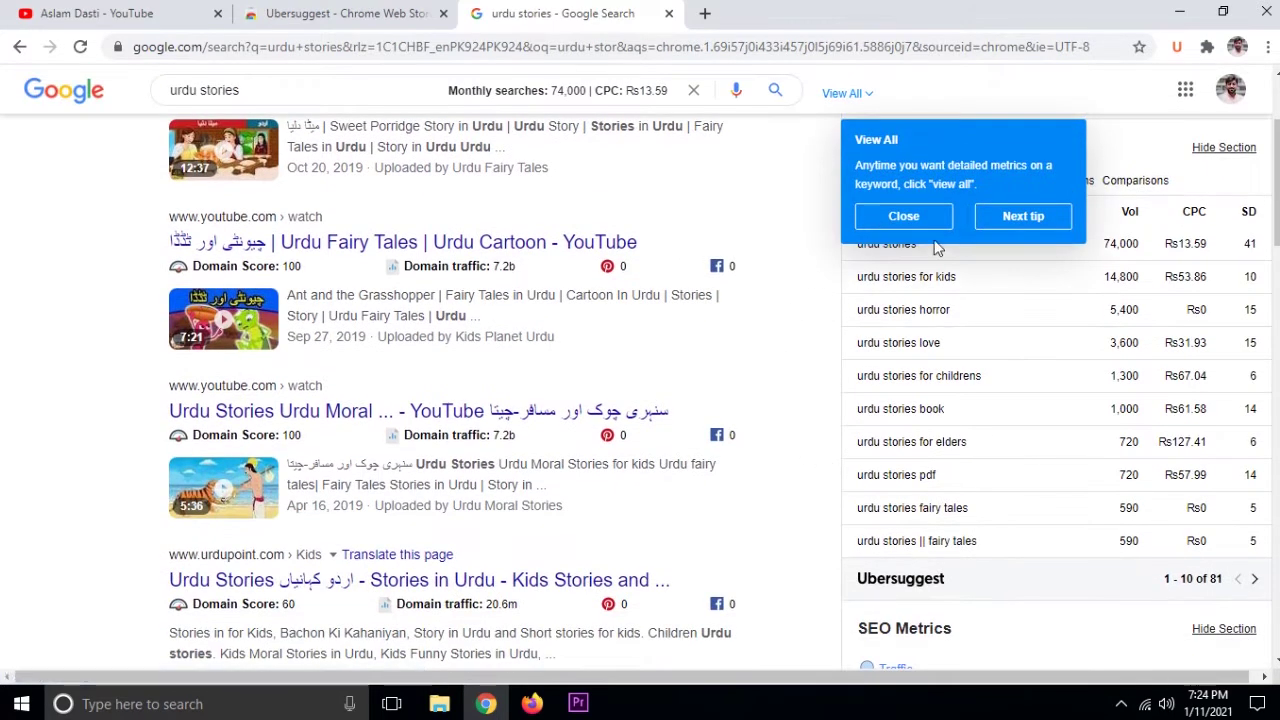
{"action": "left_click", "coordinate": [928, 218]}
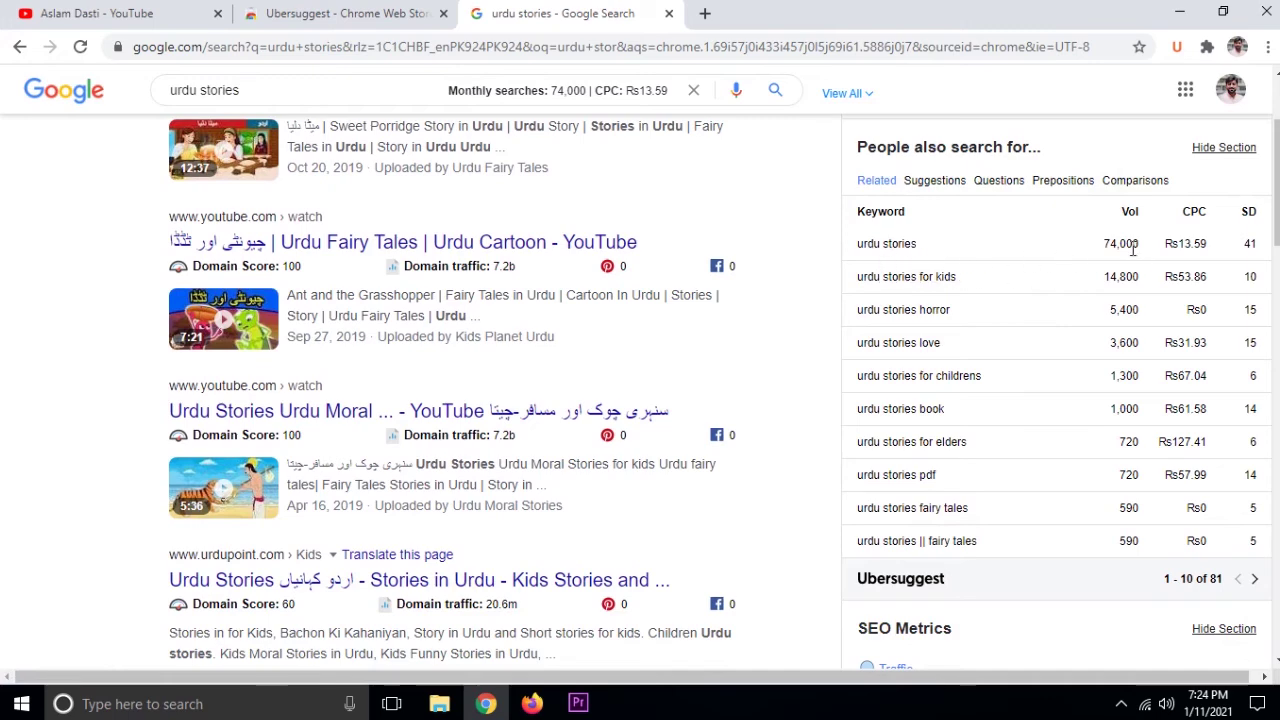
{"action": "scroll", "coordinate": [1130, 248], "scroll_direction": "up", "scroll_amount": 3}
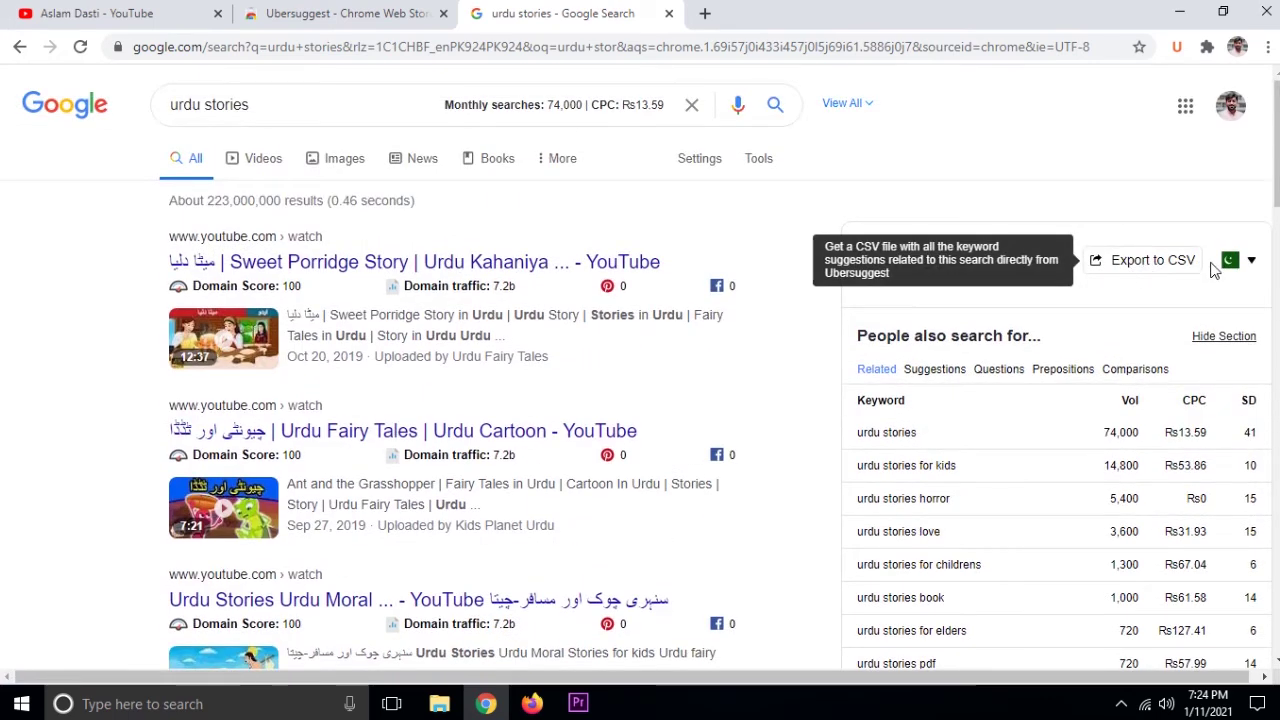
Search Ubersuggest's preferred-location choices for "india"
{"action": "left_click", "coordinate": [1253, 262]}
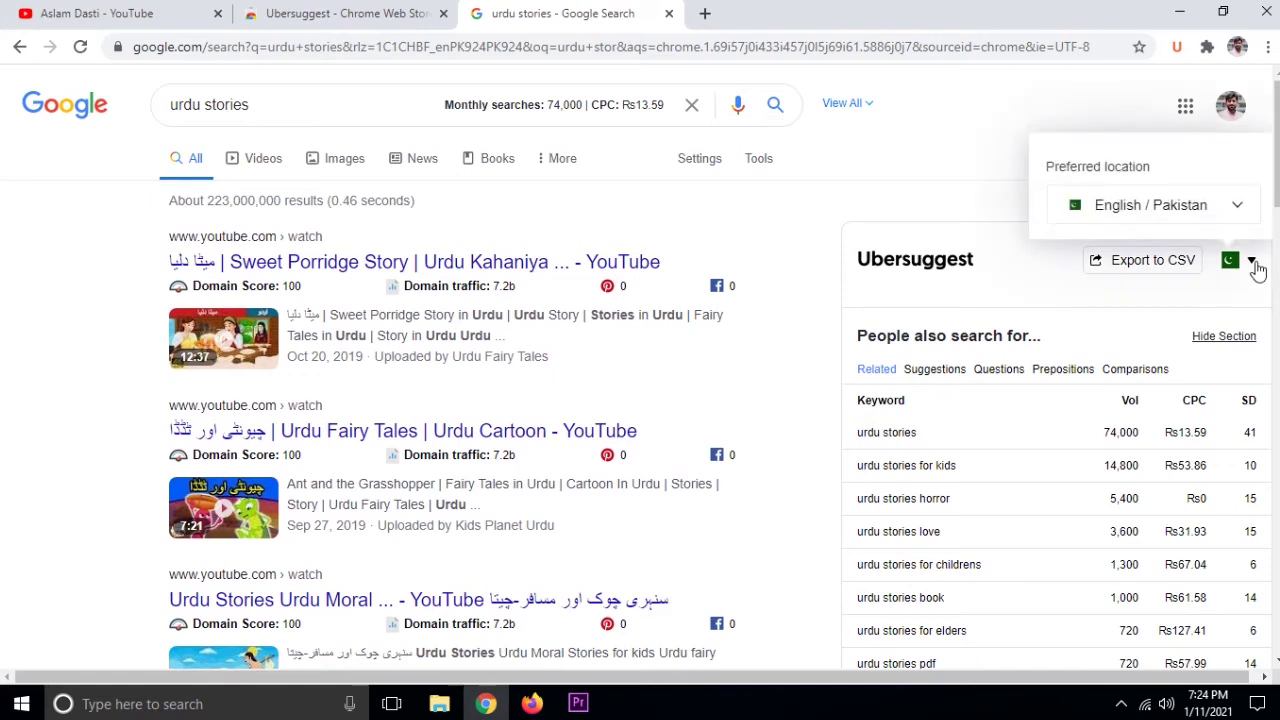
{"action": "left_click", "coordinate": [1236, 212]}
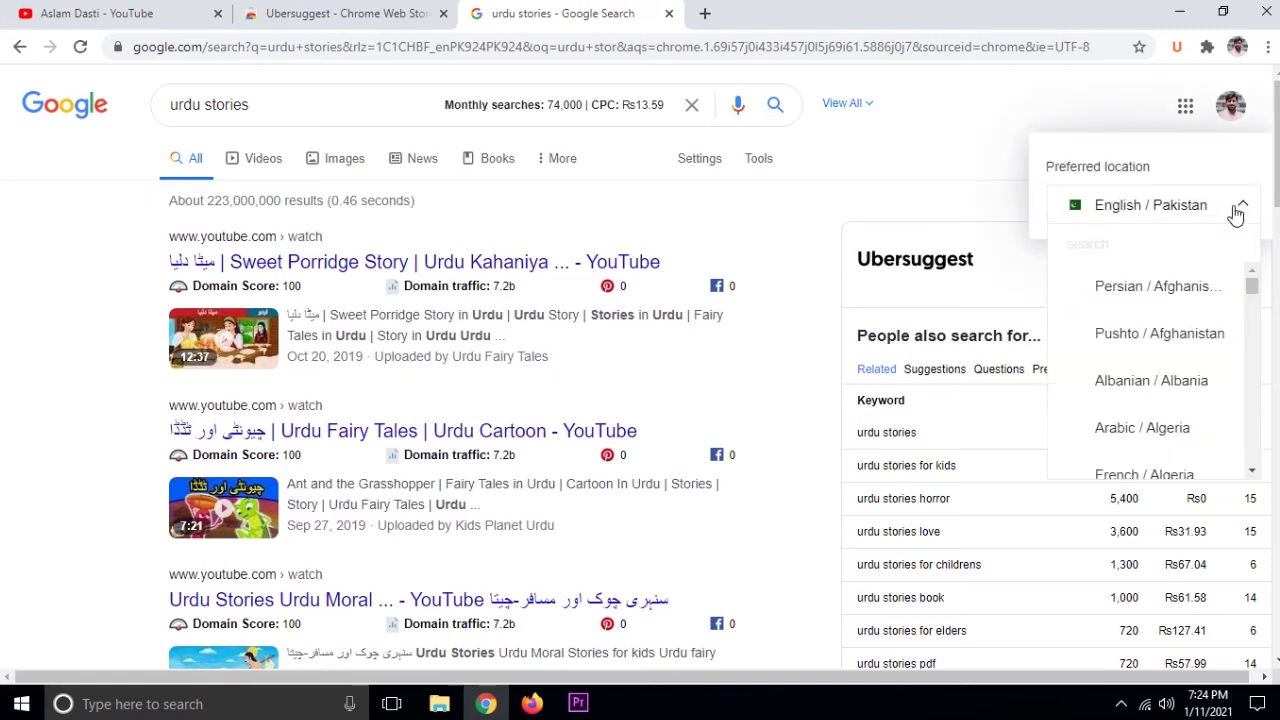
{"action": "left_click", "coordinate": [1145, 239]}
{"action": "type", "text": "i"}
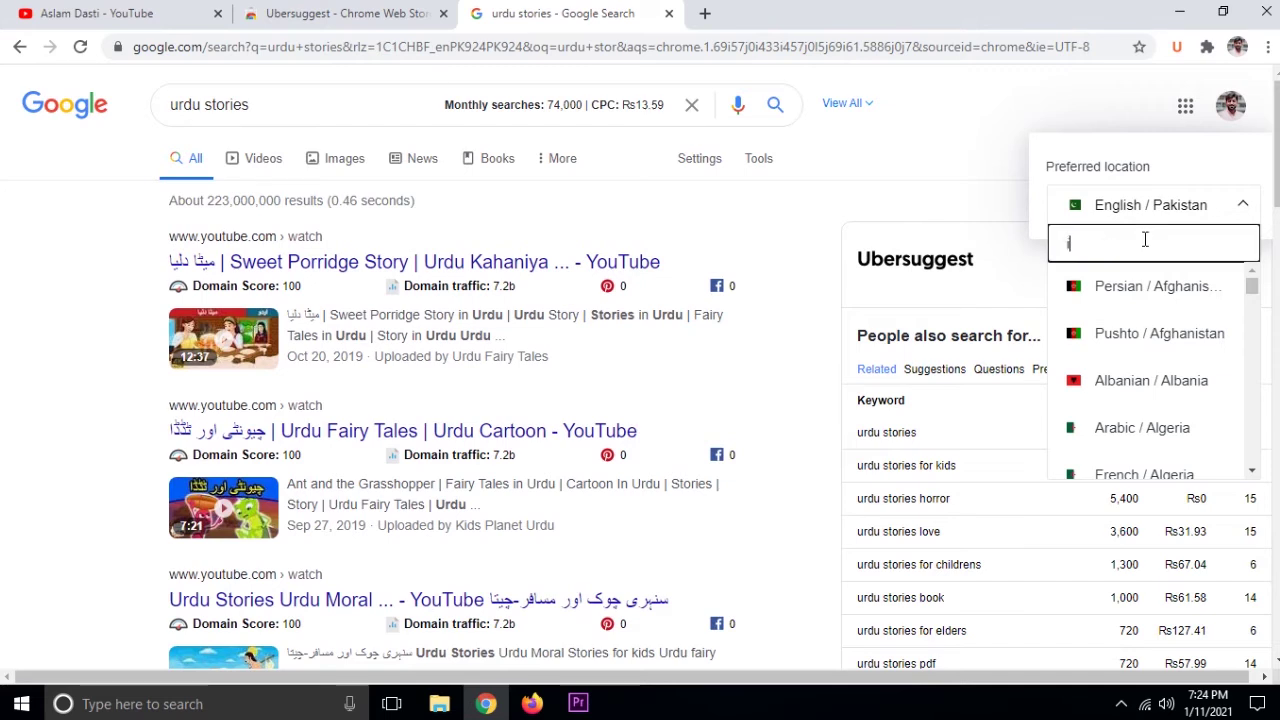
{"action": "type", "text": "ndia"}
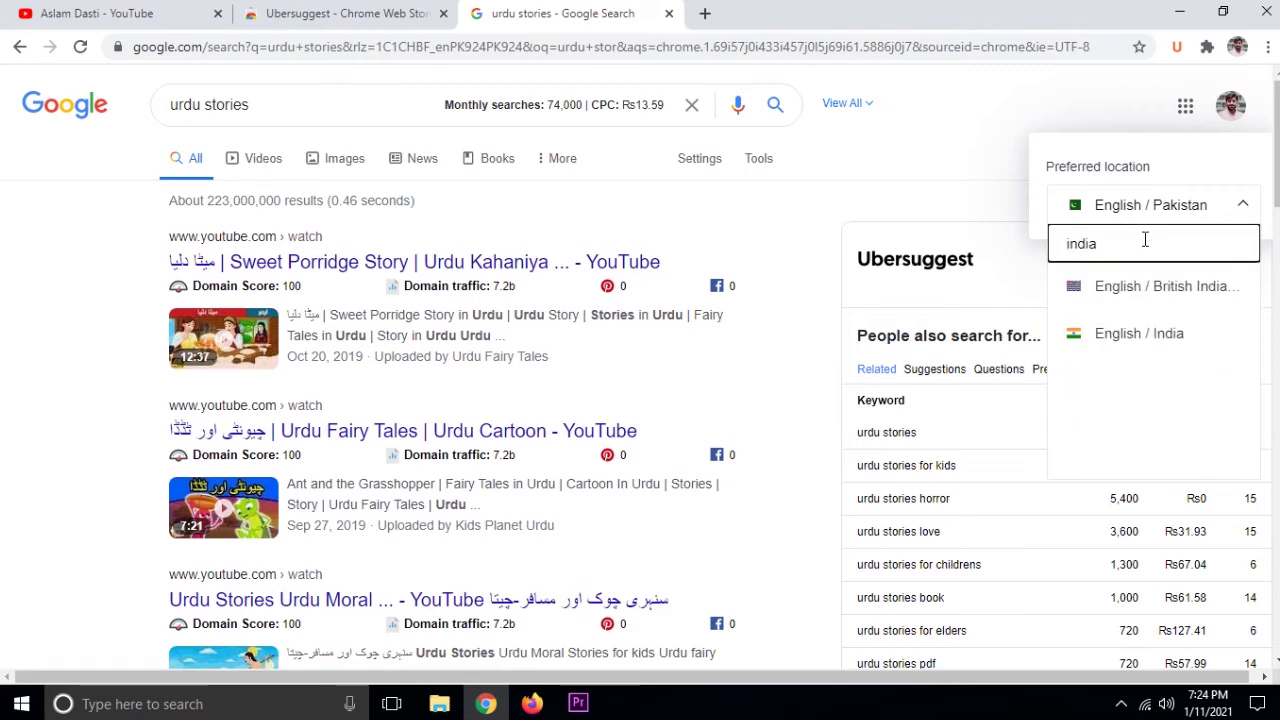
Search the preferred-location choices for "united" instead, and close the list without choosing a location
{"action": "key", "text": "BackSpace"}
{"action": "key", "text": "BackSpace"}
{"action": "key", "text": "BackSpace"}
{"action": "key", "text": "BackSpace"}
{"action": "key", "text": "BackSpace"}
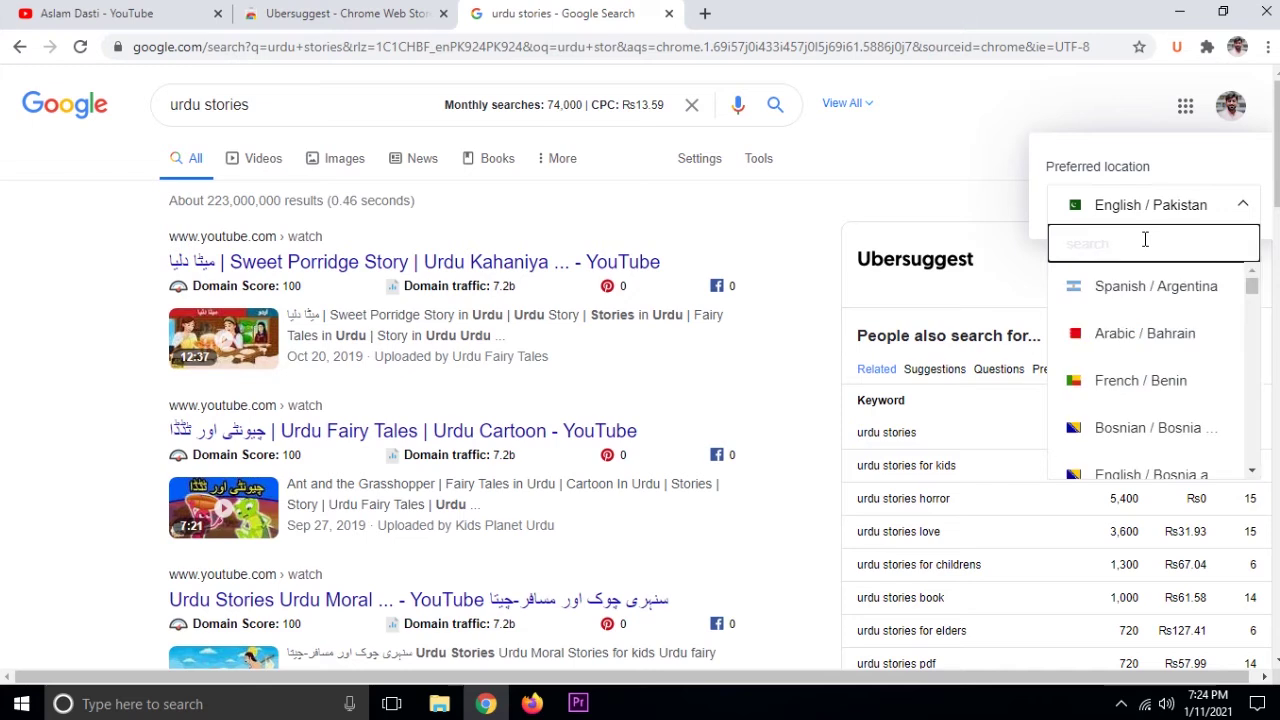
{"action": "type", "text": "usa"}
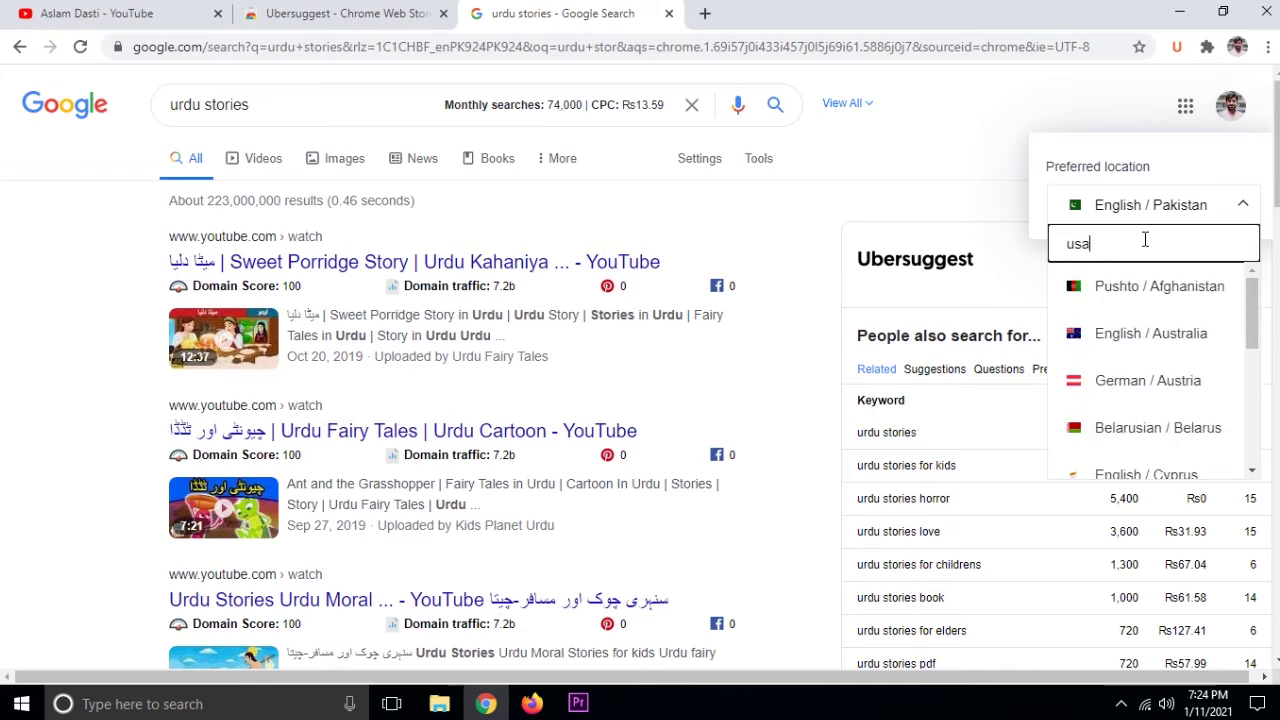
{"action": "key", "text": "BackSpace"}
{"action": "key", "text": "BackSpace"}
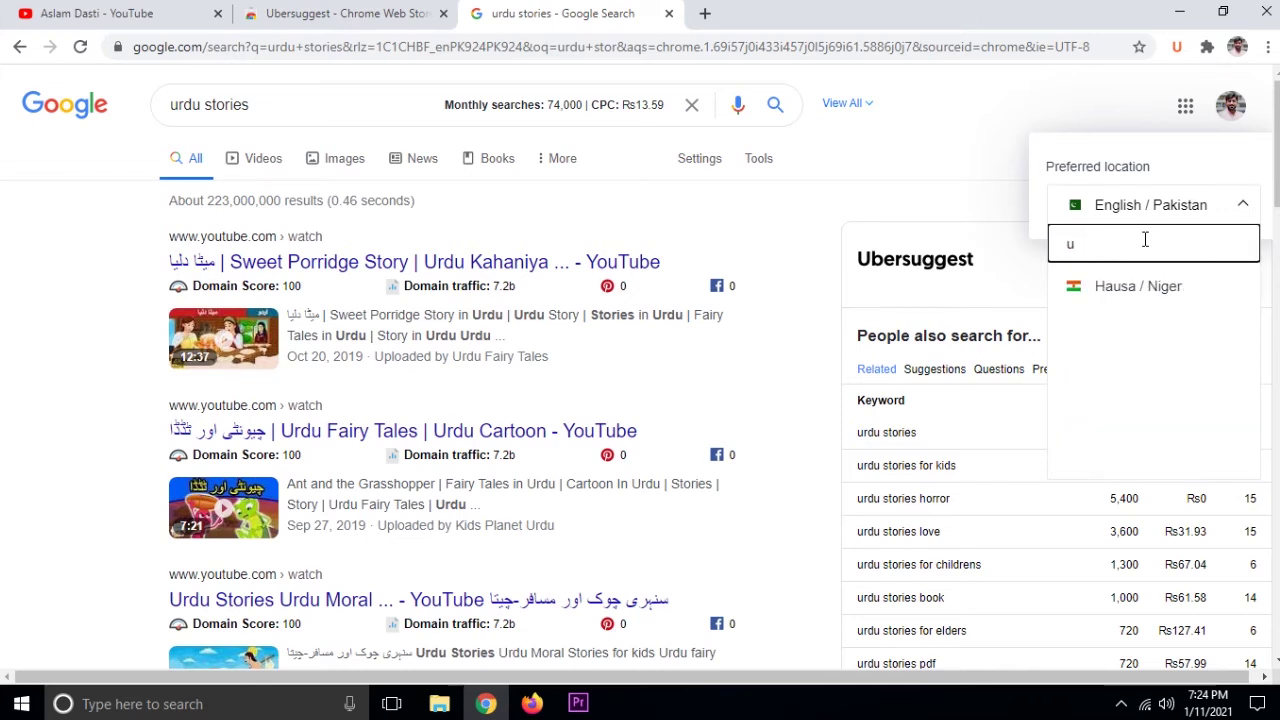
{"action": "type", "text": "no"}
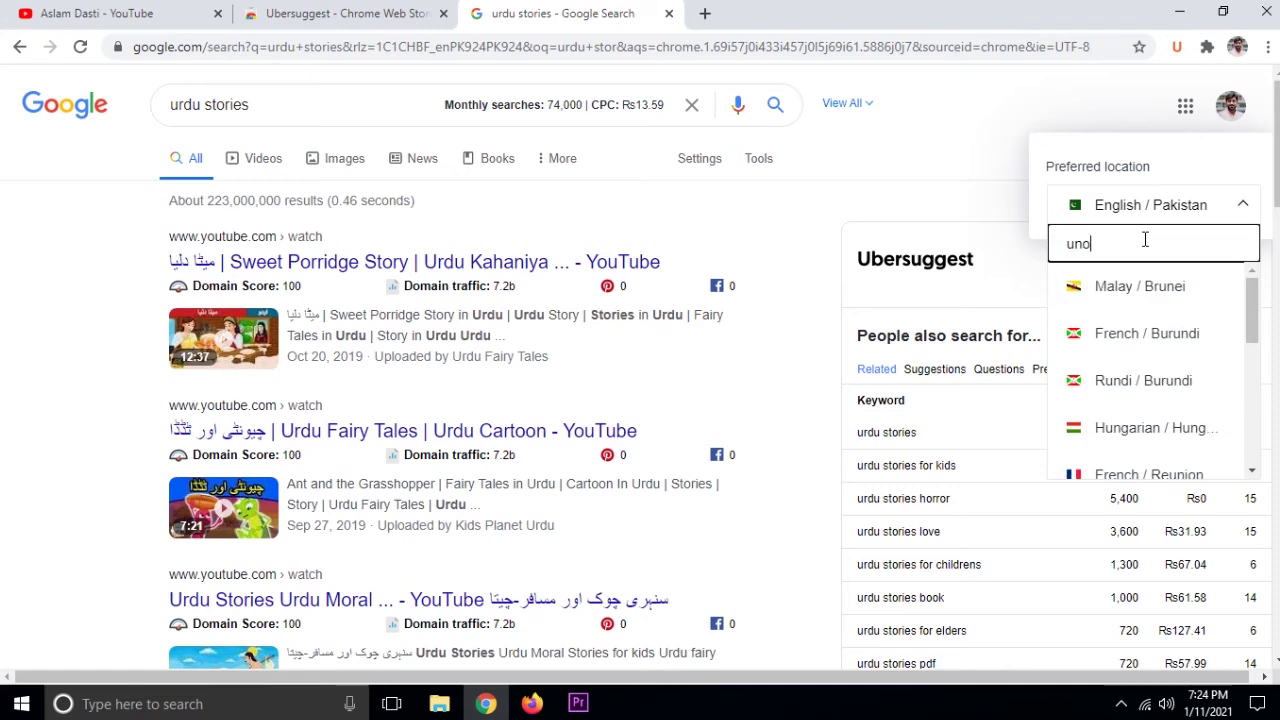
{"action": "key", "text": "BackSpace"}
{"action": "type", "text": "ited"}
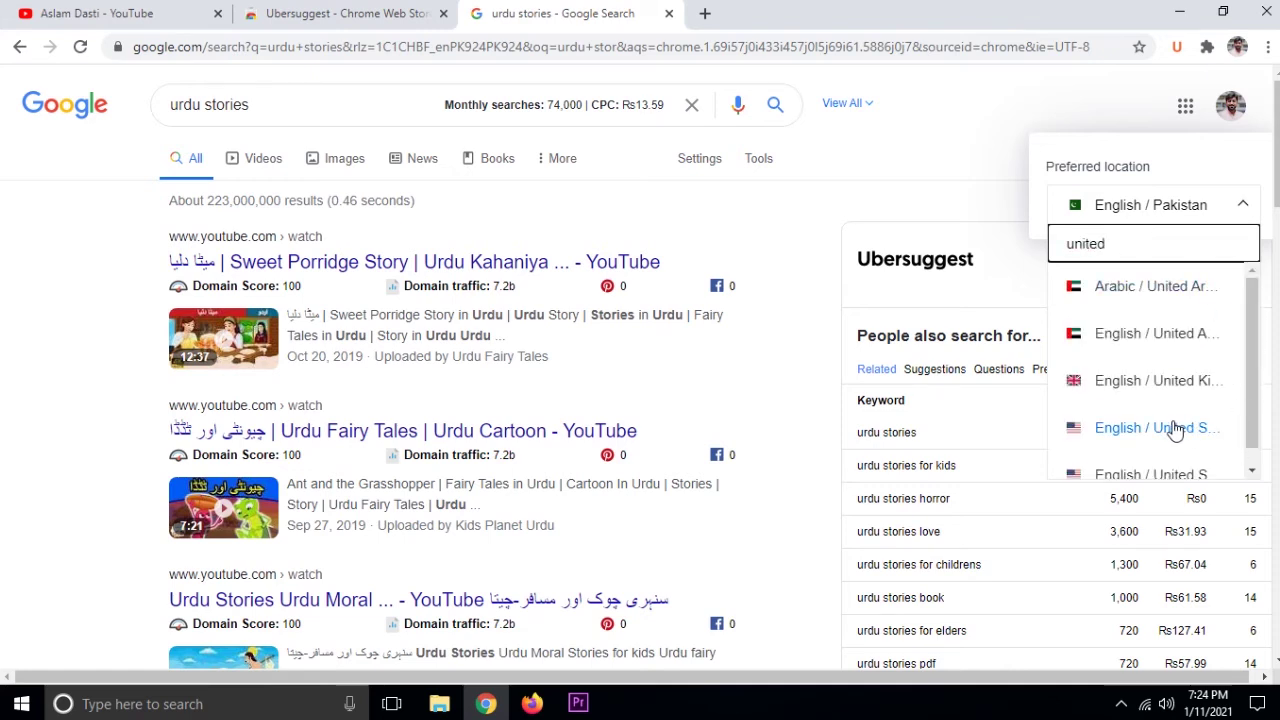
{"action": "left_click", "coordinate": [984, 198]}
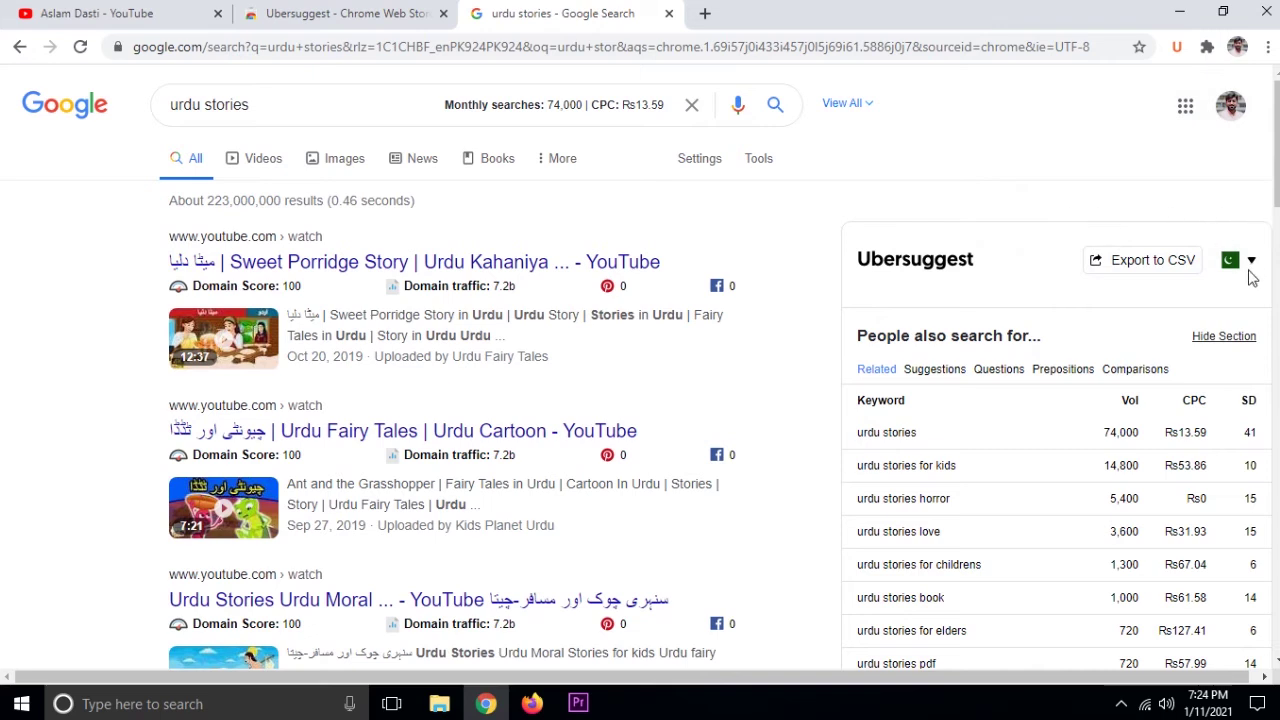
Examine Ubersuggest's related keywords, SEO traffic metrics and monthly search volume for "urdu stories"
{"action": "scroll", "coordinate": [1155, 325], "scroll_direction": "down", "scroll_amount": 1}
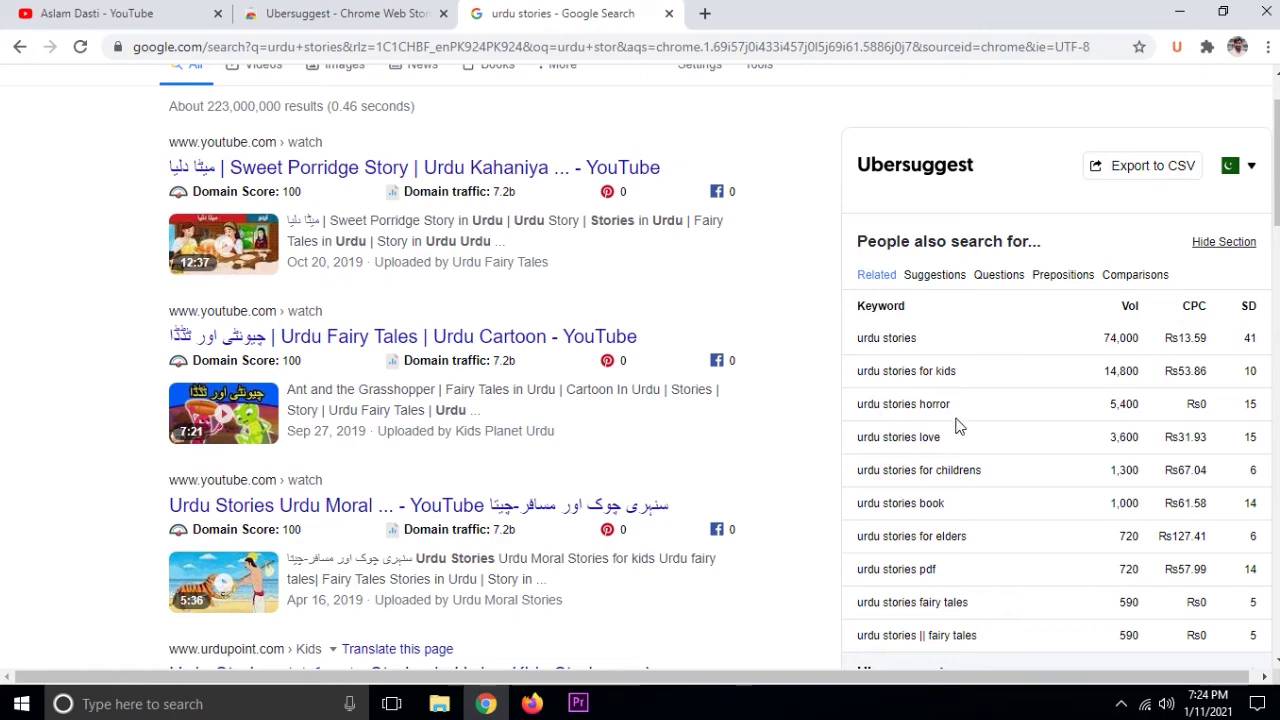
{"action": "scroll", "coordinate": [1020, 457], "scroll_direction": "down", "scroll_amount": 2}
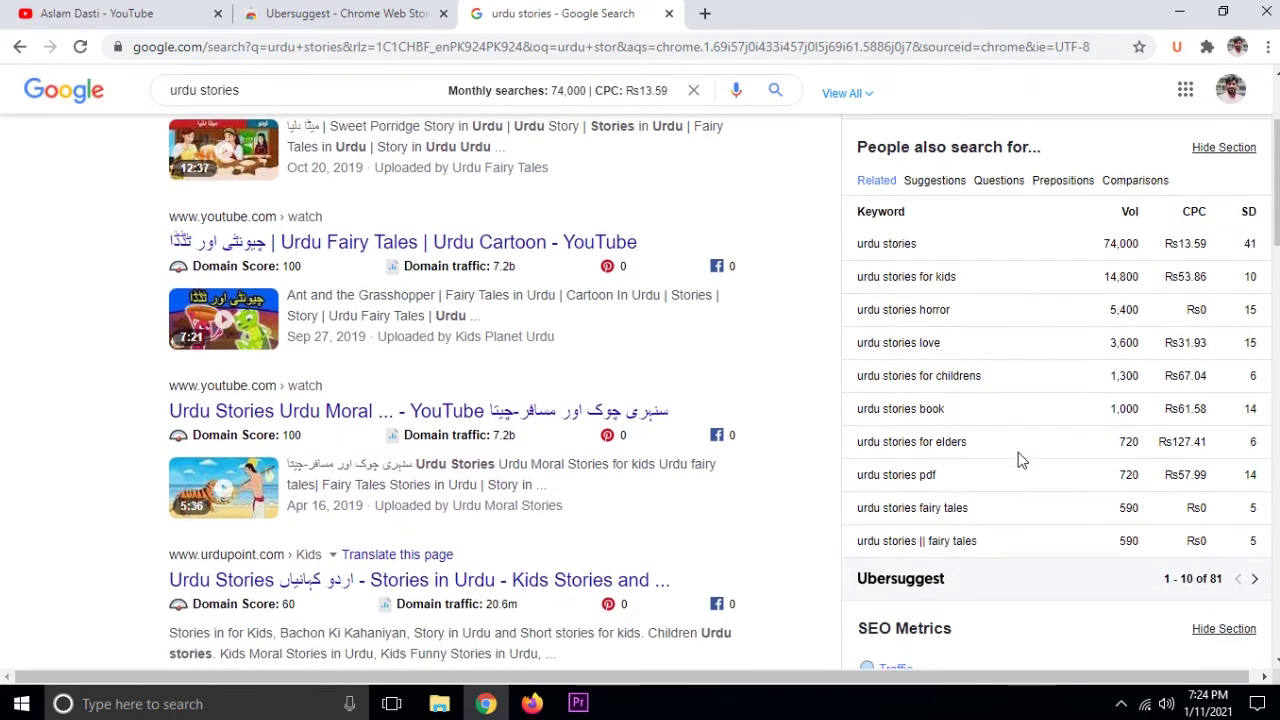
{"action": "scroll", "coordinate": [1006, 423], "scroll_direction": "down", "scroll_amount": 3}
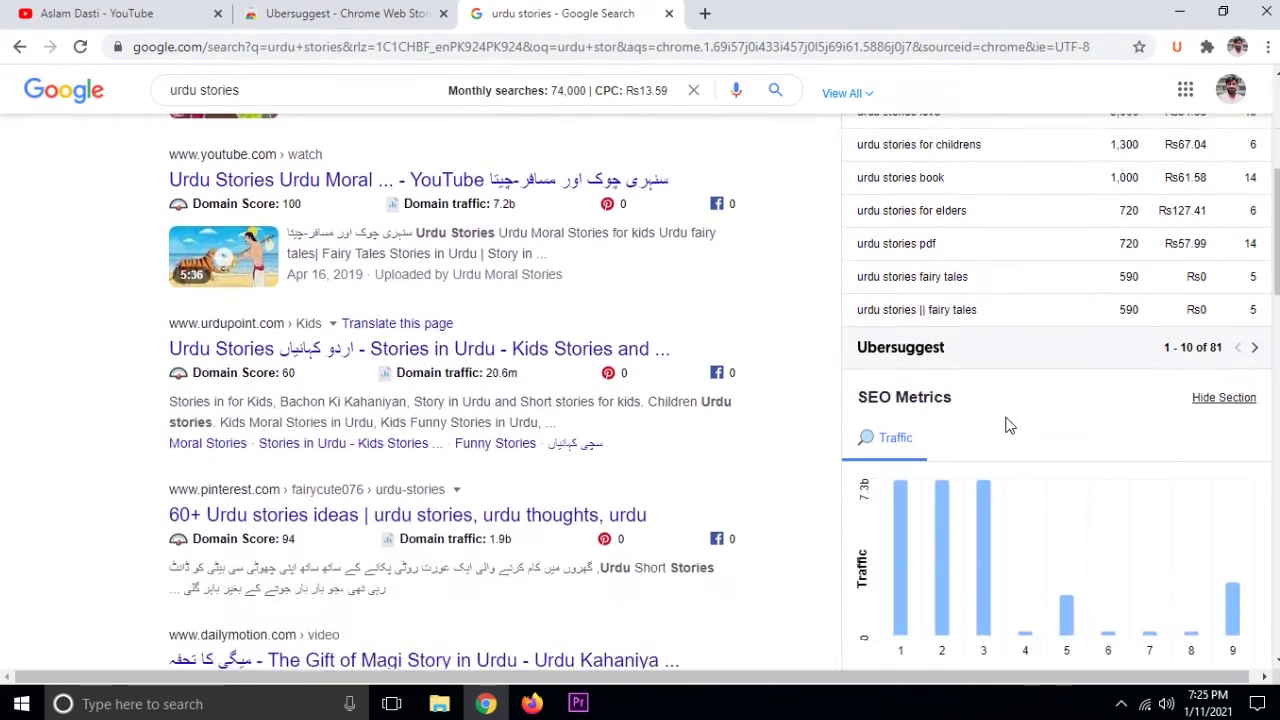
{"action": "scroll", "coordinate": [969, 203], "scroll_direction": "down", "scroll_amount": 6}
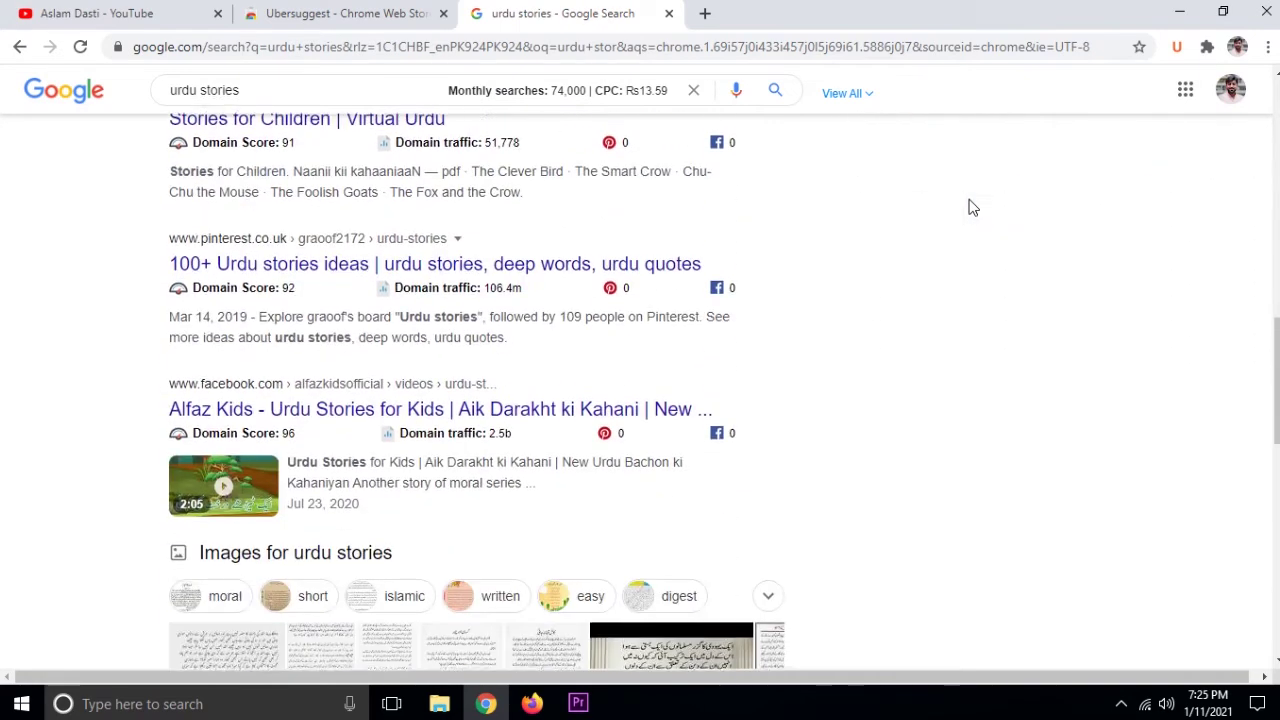
{"action": "scroll", "coordinate": [969, 205], "scroll_direction": "up", "scroll_amount": 6}
{"action": "scroll", "coordinate": [969, 205], "scroll_direction": "up", "scroll_amount": 5}
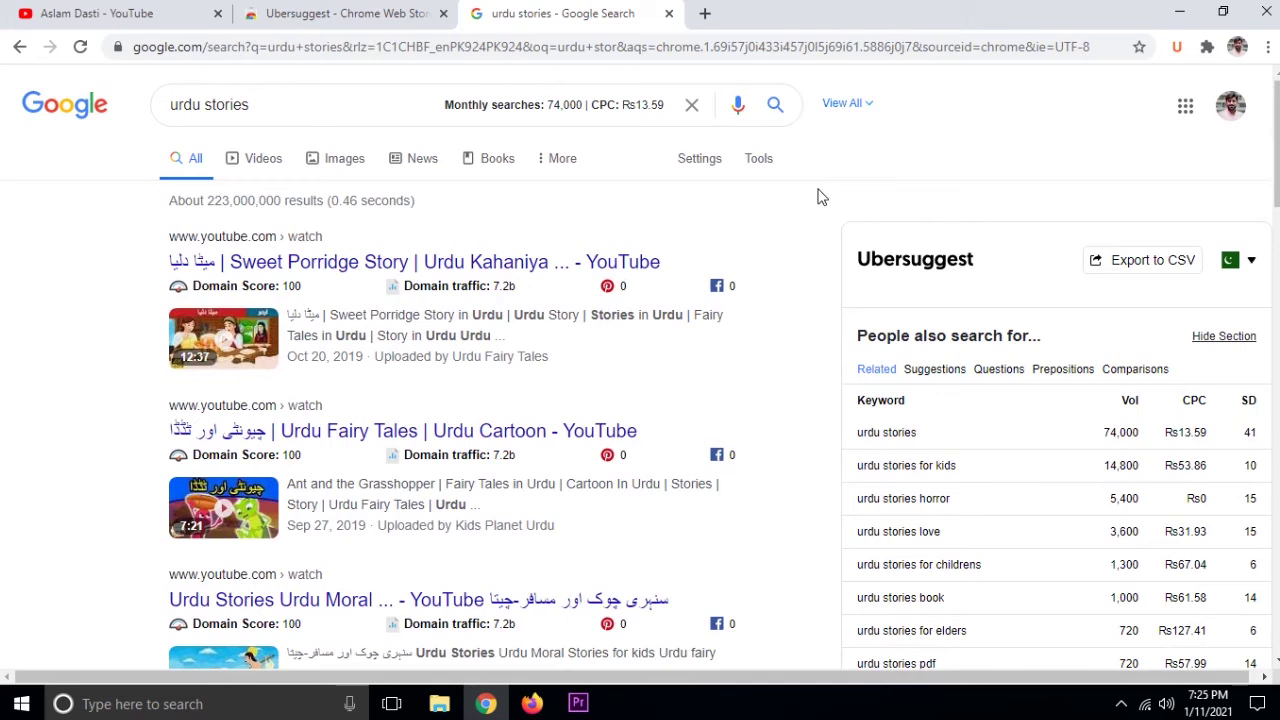
{"action": "double_click", "coordinate": [560, 104]}
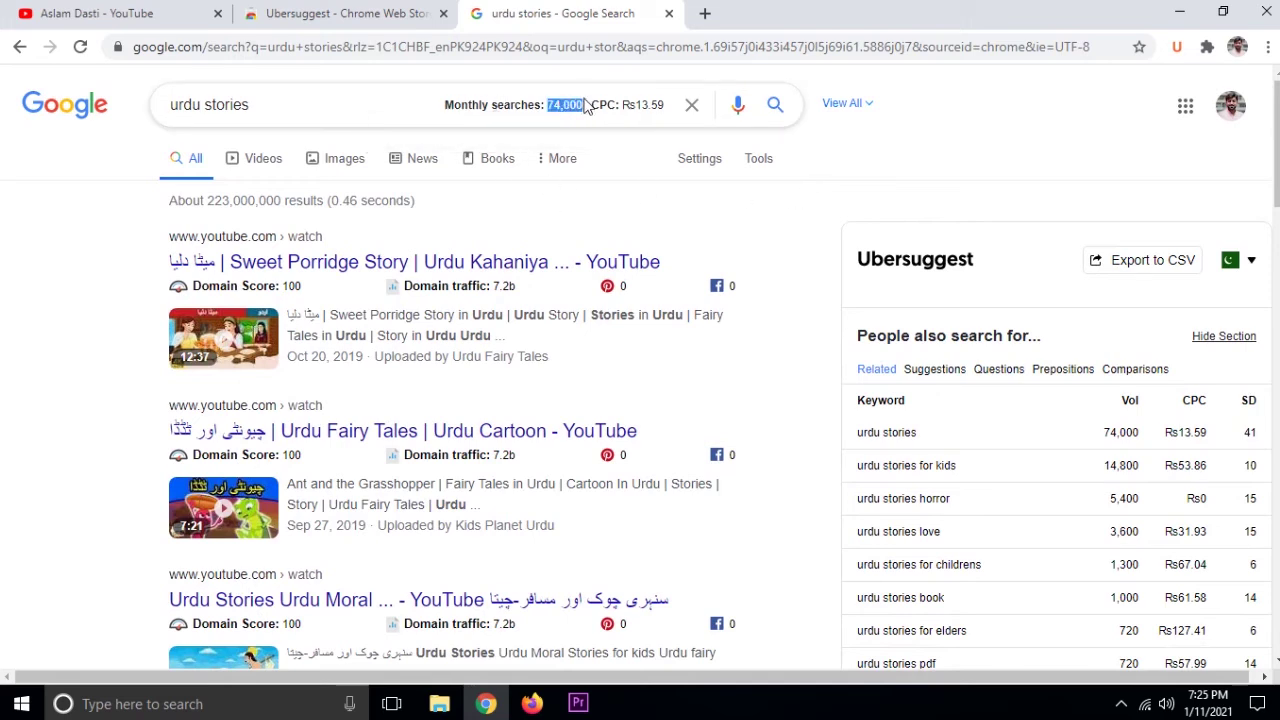
{"action": "left_click", "coordinate": [576, 110]}
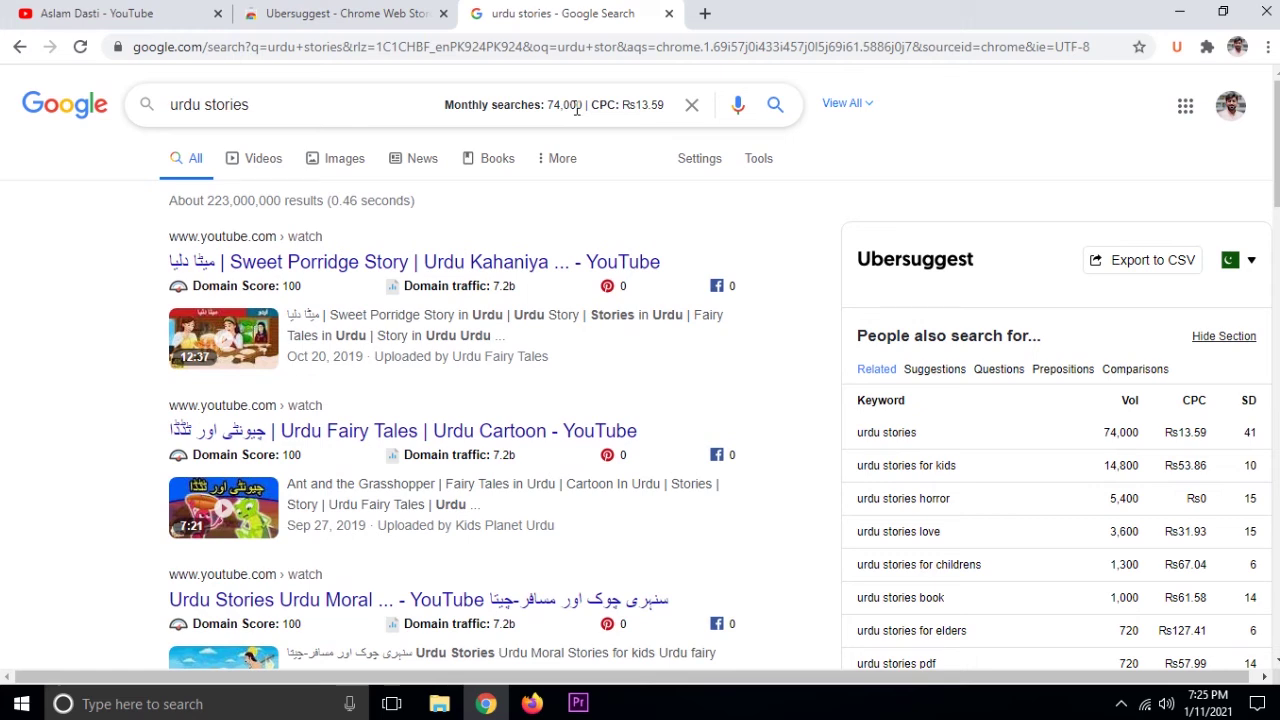
Return to the YouTube channel page opened earlier
{"action": "left_click", "coordinate": [200, 20]}
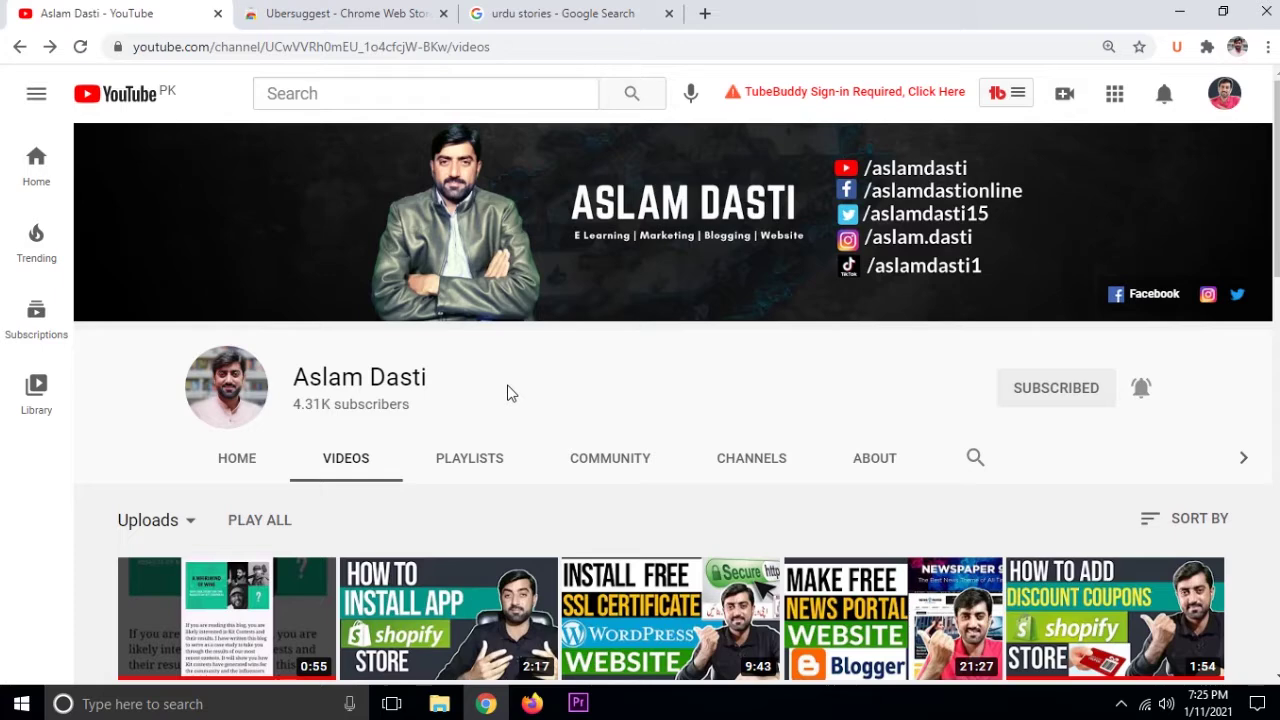